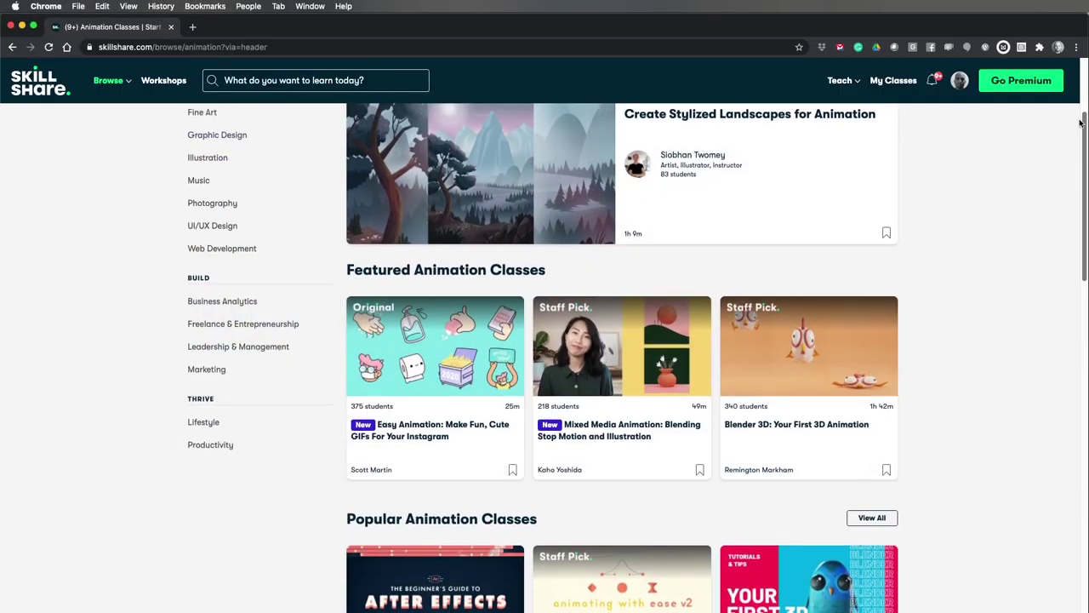
left_click_drag(1078, 154, 1076, 359)
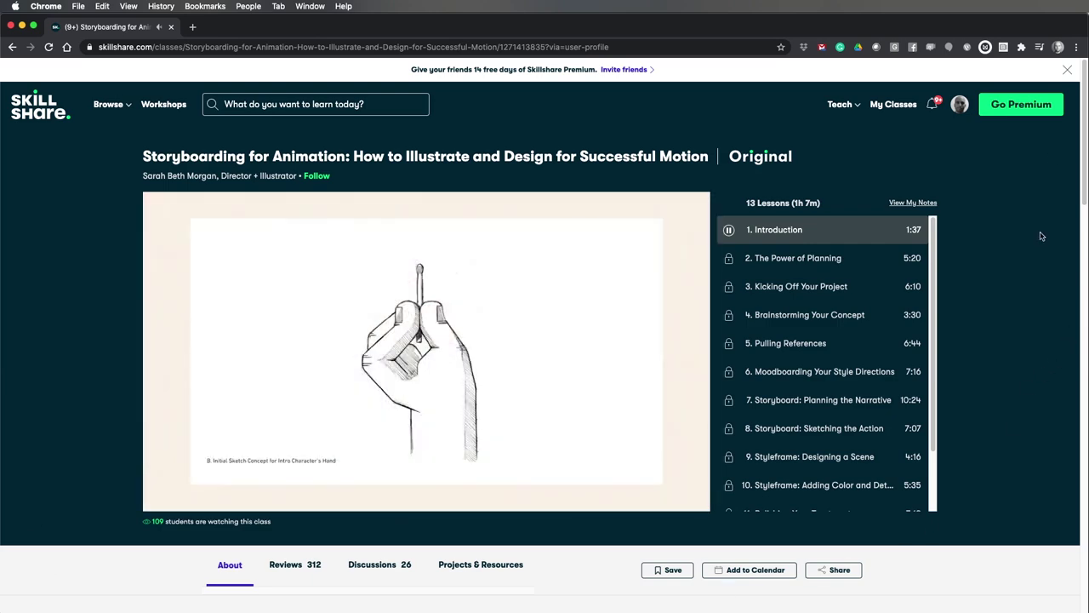
scroll(937, 281, "down", 3)
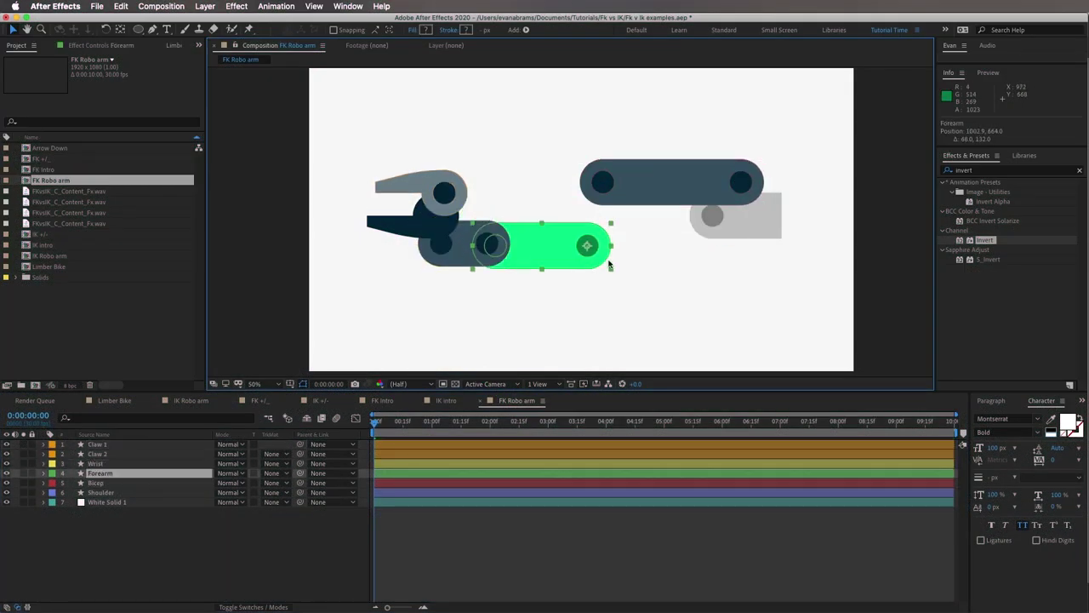
- Undo the last position changes of the robot arm pieces so the arm is straight
key("super+z")
key("super+z")
key("super+z")
key("super+z")
key("super+z")
key("super+z")
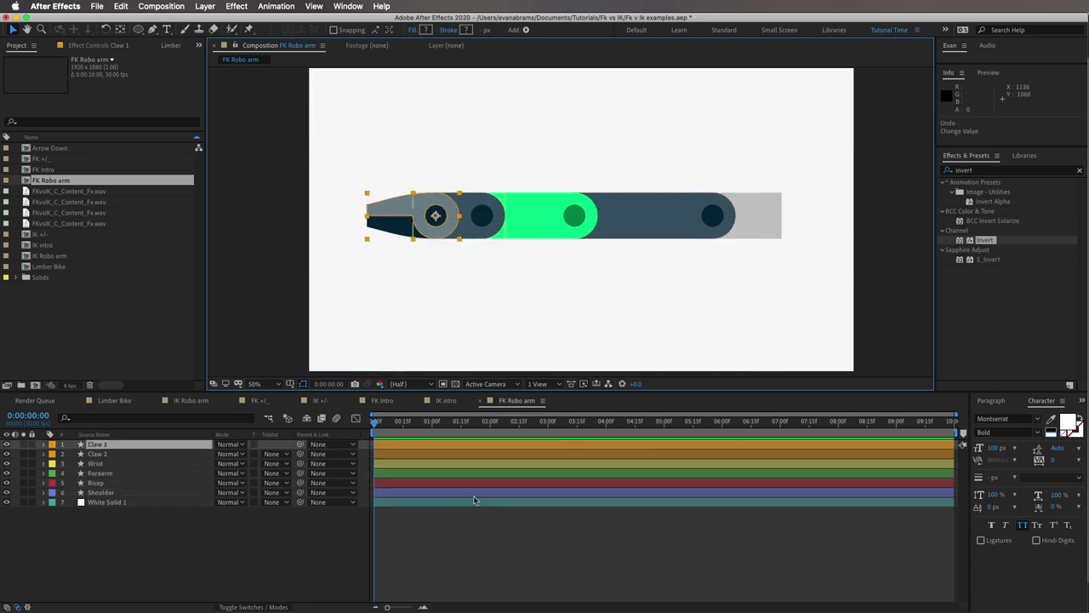
- Parent Claw 1 and Claw 2 to Wrist, Wrist to Forearm, Forearm to Bicep, and Bicep to Shoulder
left_click(171, 536)
left_click_drag(111, 441, 298, 475)
left_click(393, 467)
left_click(380, 474)
left_click(417, 494)
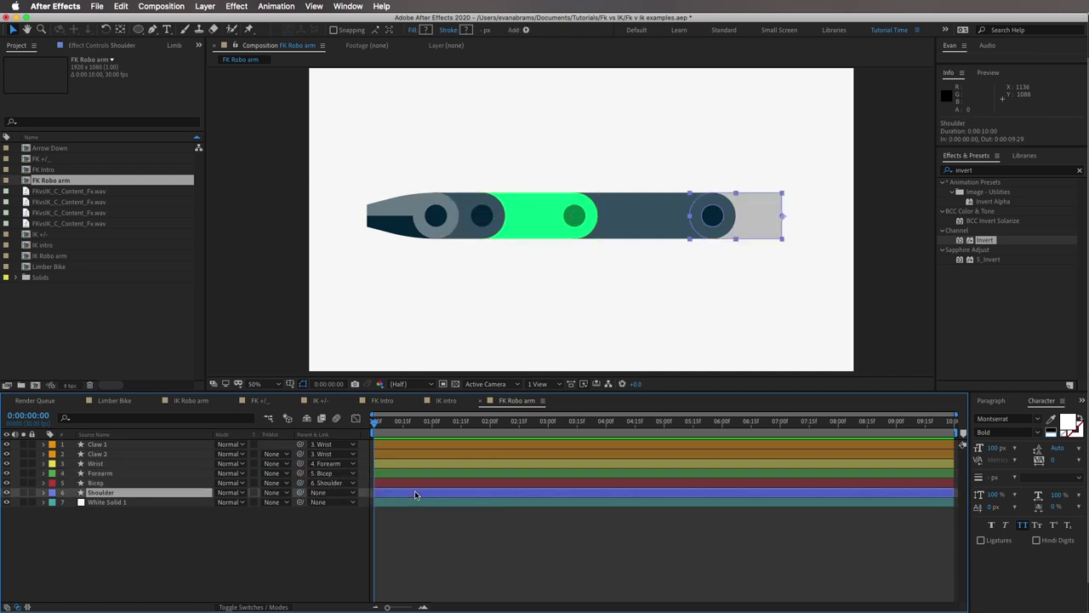
mouse_move(757, 231)
left_mouse_down()
mouse_move(749, 243)
mouse_move(760, 230)
left_mouse_up()
key("super+z")
- Reveal the Rotation property of all six arm layers from Claw 1 to Shoulder
left_click(435, 444, "shift")
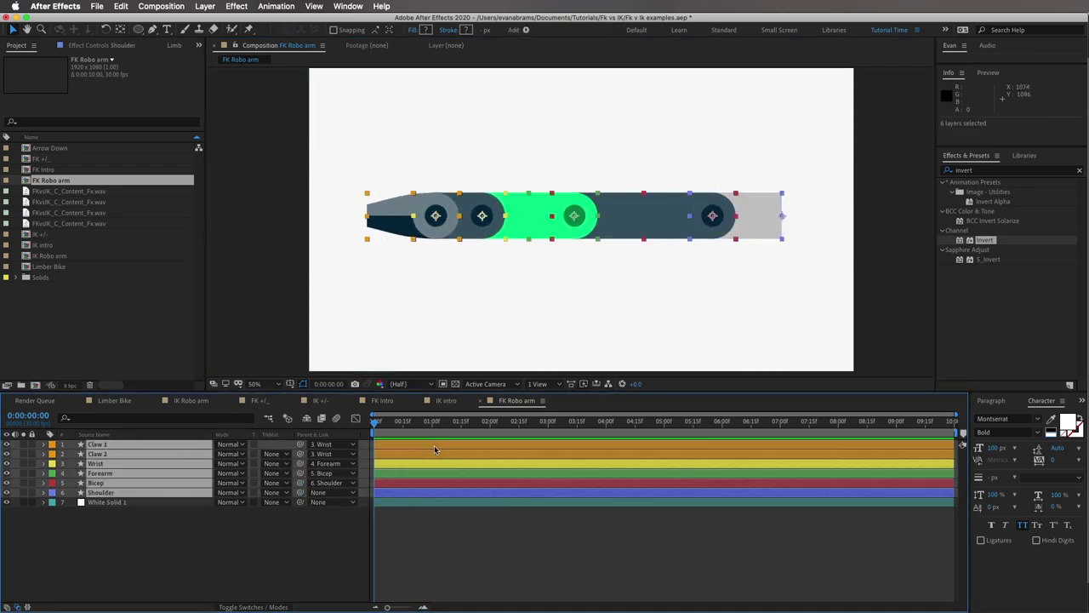
key("r")
left_click(415, 455)
left_click(403, 542)
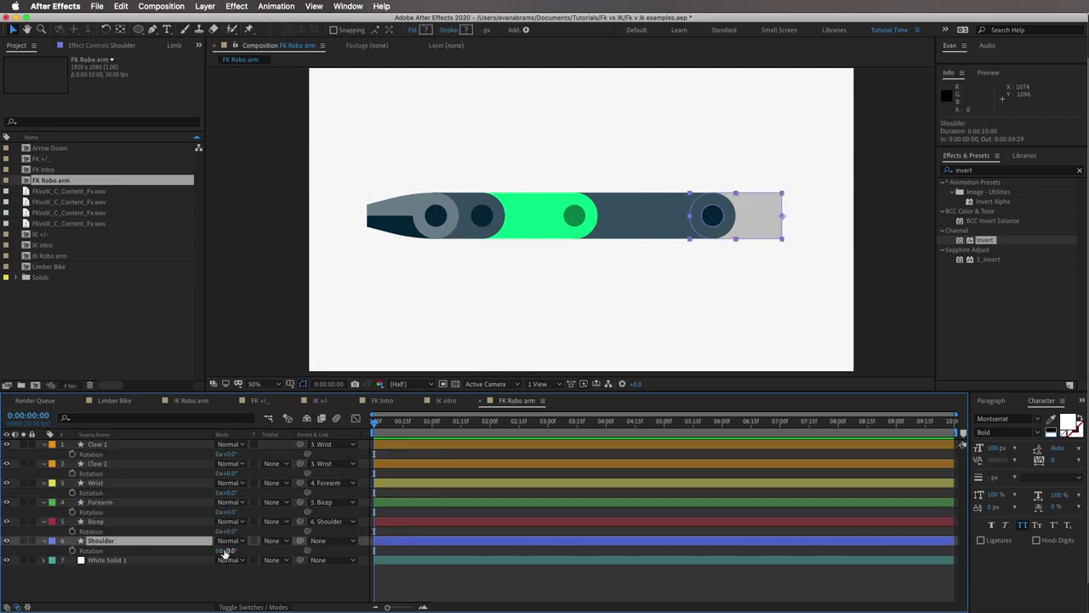
- Pose the arm with Forearm at 48°, Wrist at -44°, Bicep and Shoulder at 0°, and enable rotation keyframes on Bicep, Forearm and Wrist
left_click_drag(224, 551, 220, 490)
left_click(485, 579)
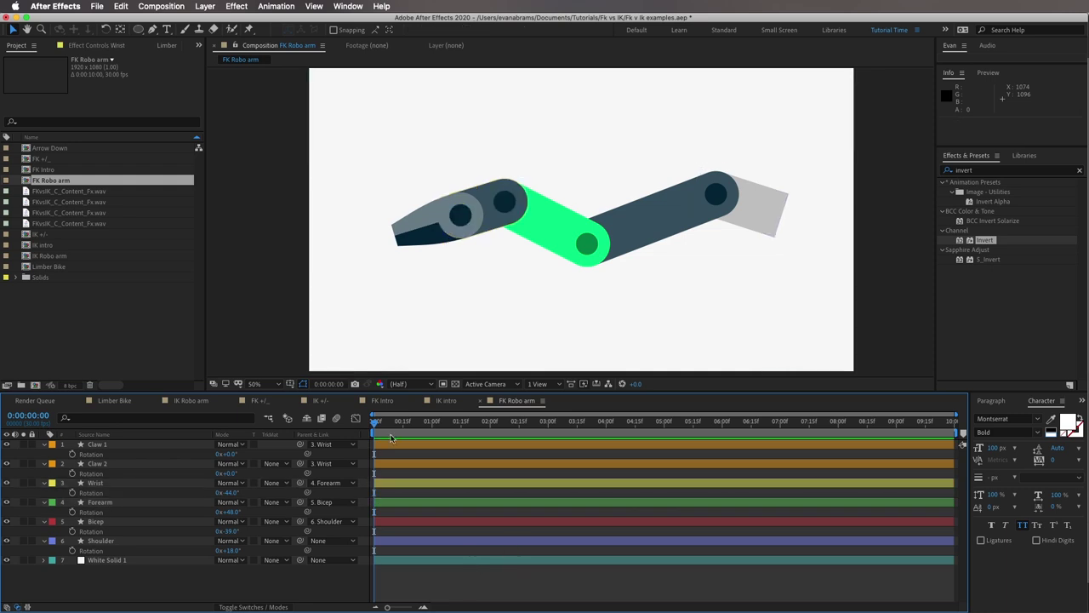
left_click_drag(234, 550, 253, 532)
left_click_drag(72, 531, 73, 492)
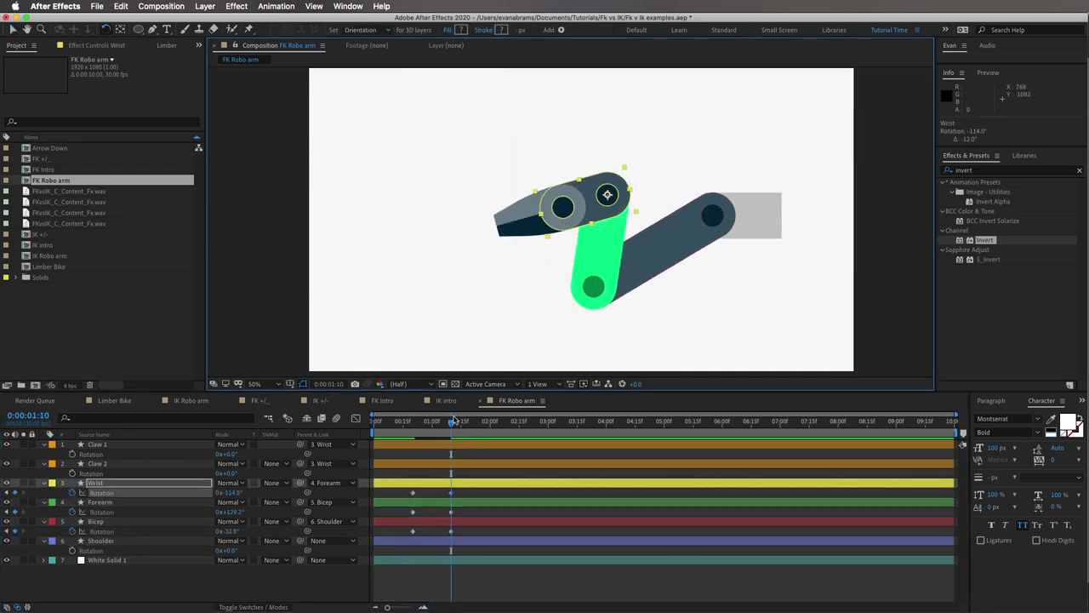
- Keyframe an arm pose at 0:00:03:18 with Bicep at -24.1°, Forearm at 75.5° and Wrist at 89°, and preview the animation
left_click(450, 534)
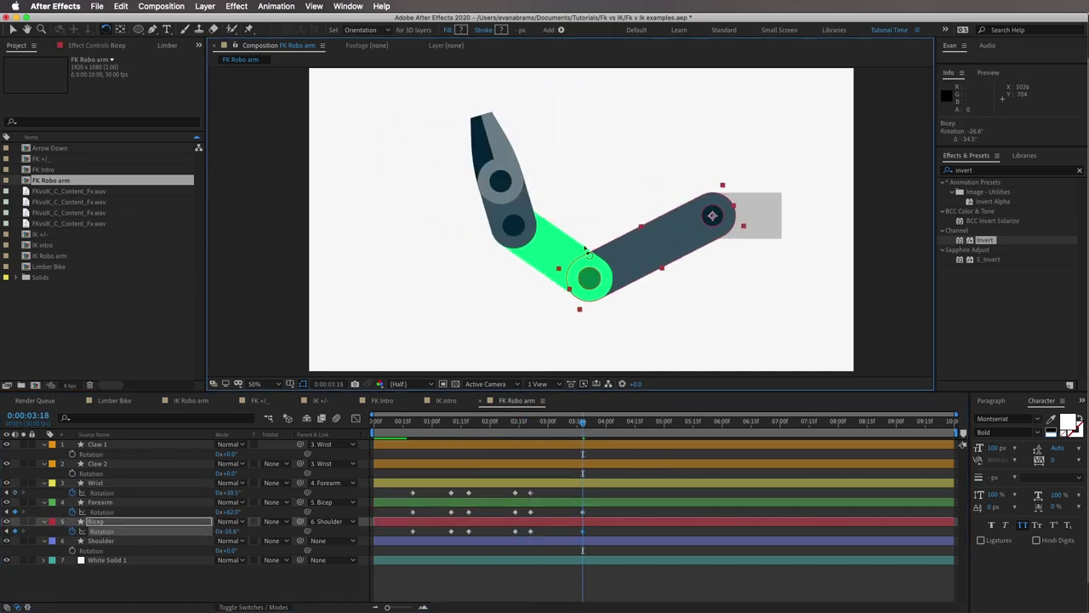
left_click(572, 247)
left_click_drag(571, 245, 573, 244)
left_click_drag(619, 265, 578, 294)
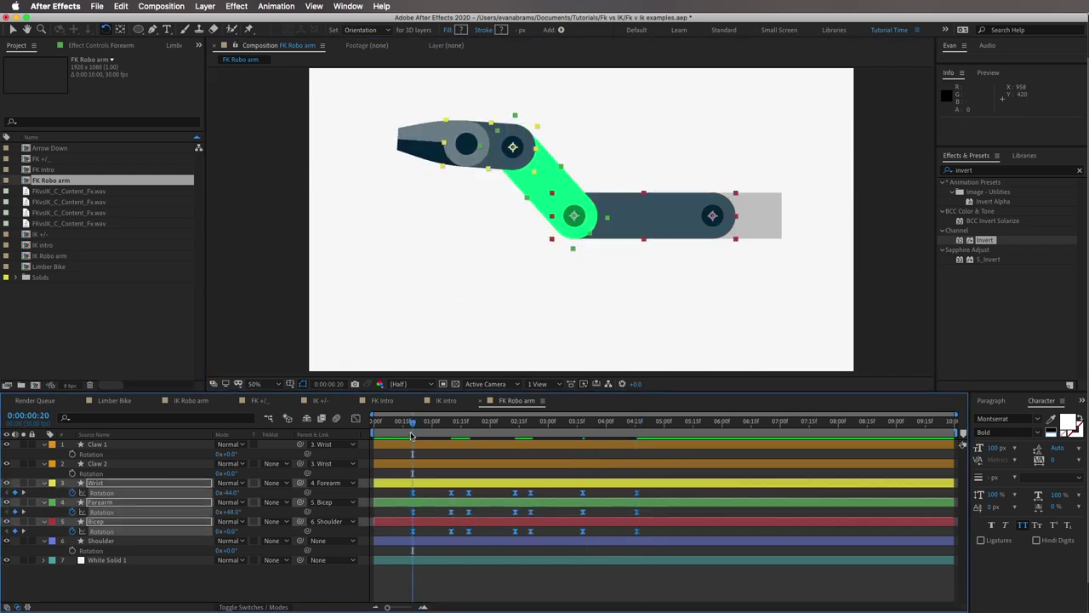
key("space")
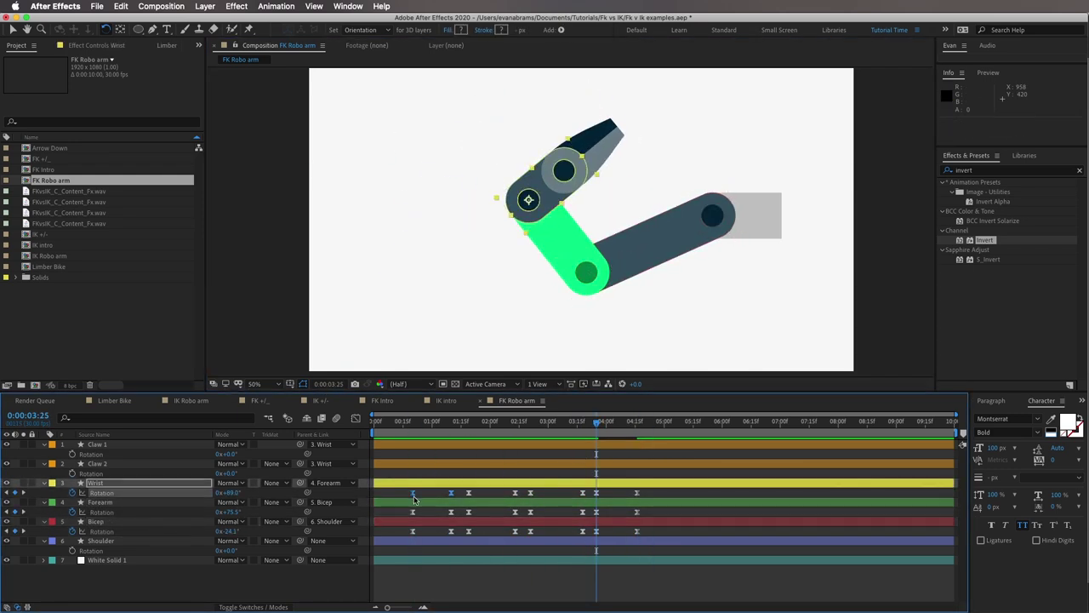
- Shift the first two Forearm rotation keyframes two frames earlier and preview the overlapping motion
left_click(410, 515)
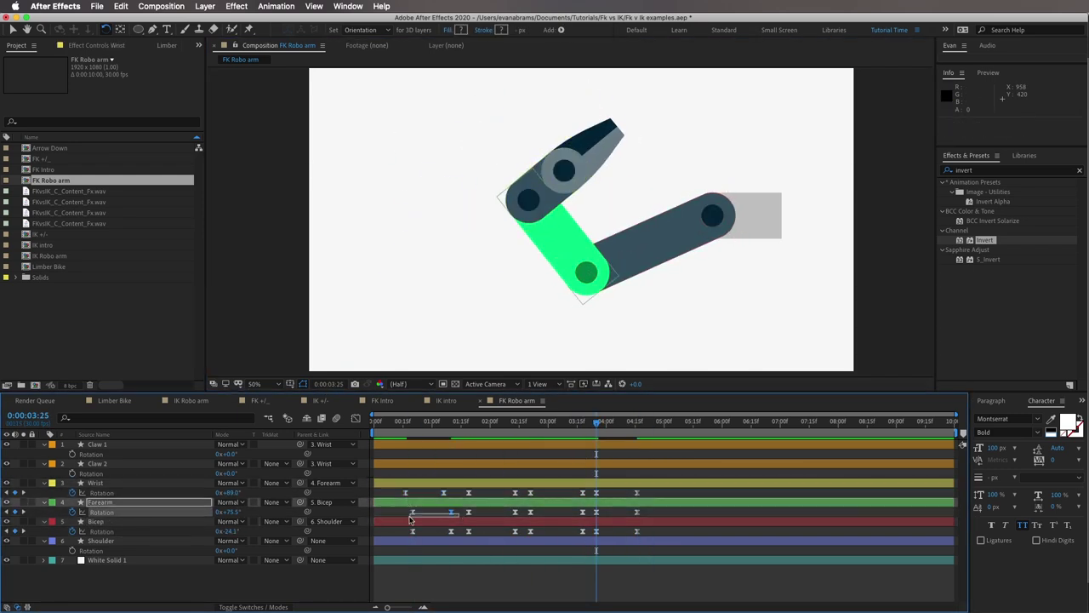
left_click_drag(409, 517, 407, 514)
scroll(416, 518, "up", 3)
key("alt+Left")
key("alt+Left")
scroll(445, 527, "down", 2)
scroll(445, 528, "left", 2)
left_click(424, 420)
key("space")
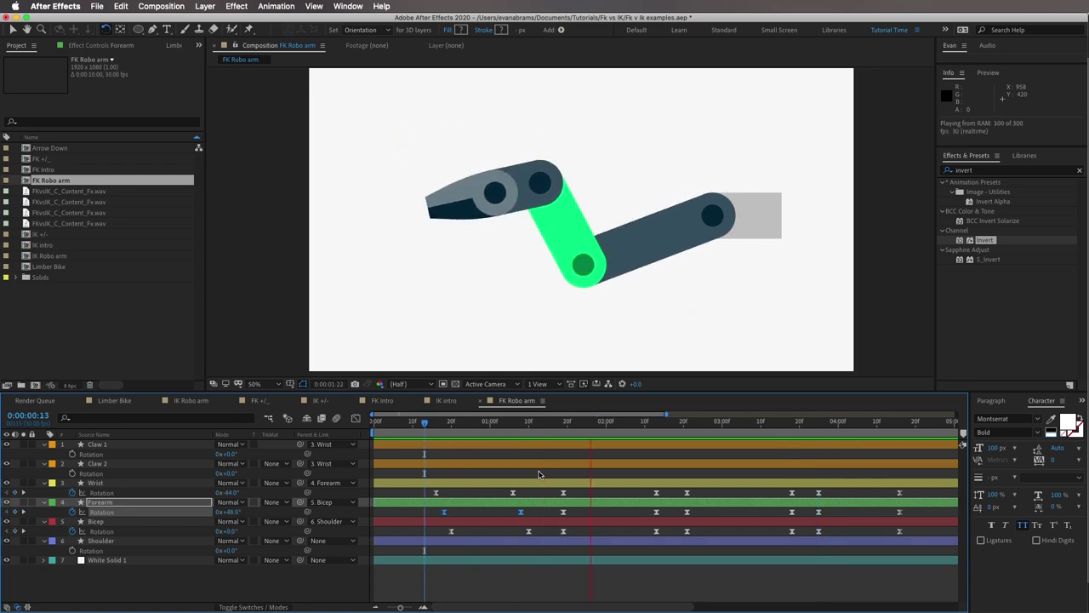
key("space")
- Offset the third and fourth rotation keyframes, moving Wrist's one frame later and Bicep's two frames earlier
left_click_drag(666, 490, 599, 503)
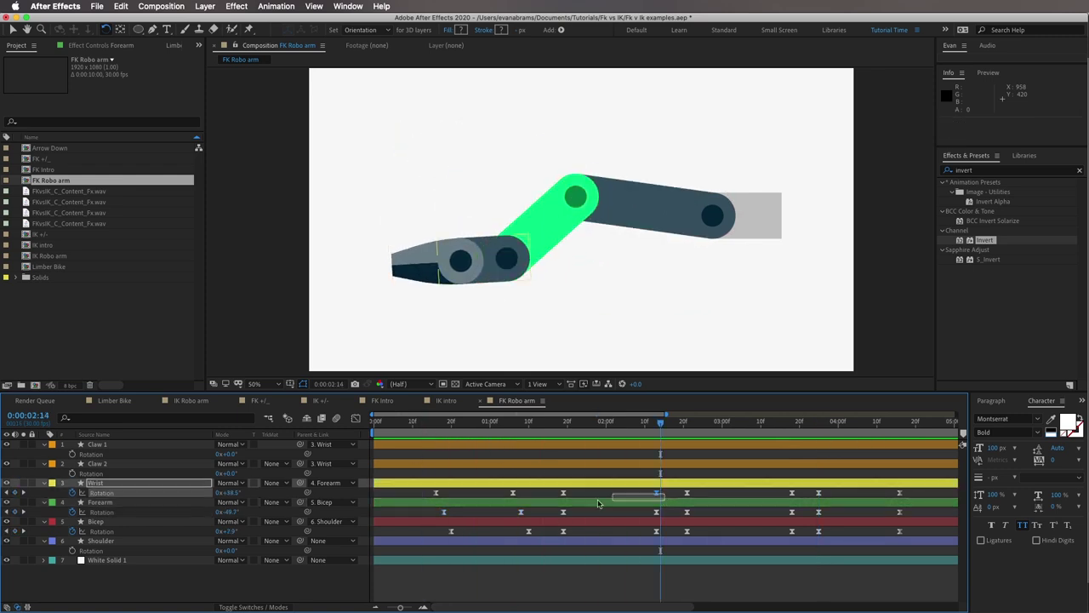
left_click(656, 531)
left_click(563, 531)
- Stagger the remaining rotation keyframes with Forearm's two frames and Bicep's four frames after Wrist's, and preview the result
left_click_drag(549, 423, 703, 423)
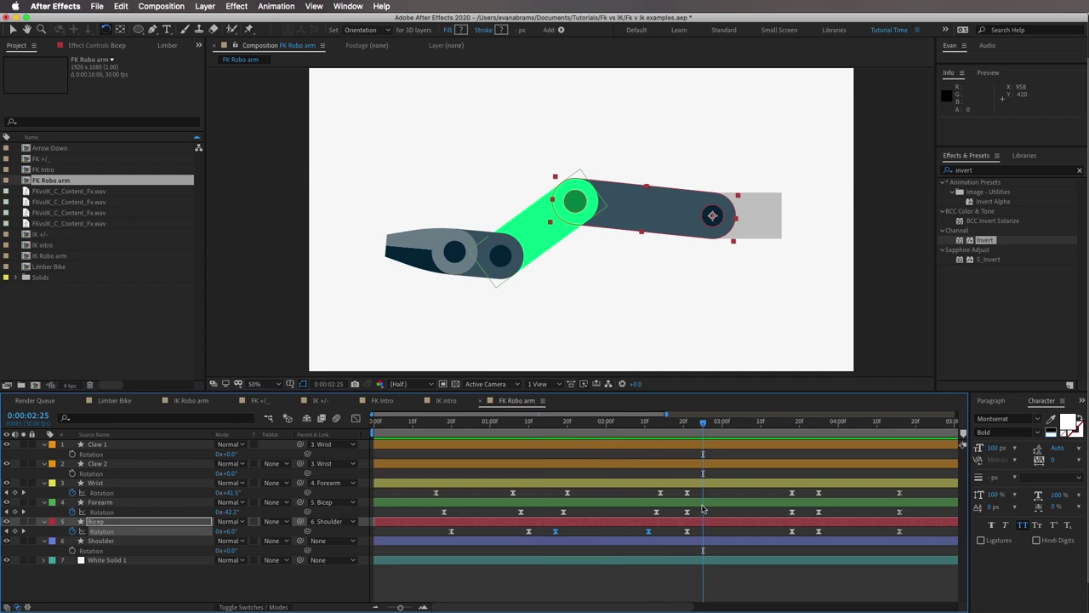
left_click_drag(687, 512, 703, 531)
left_click_drag(793, 530, 904, 543)
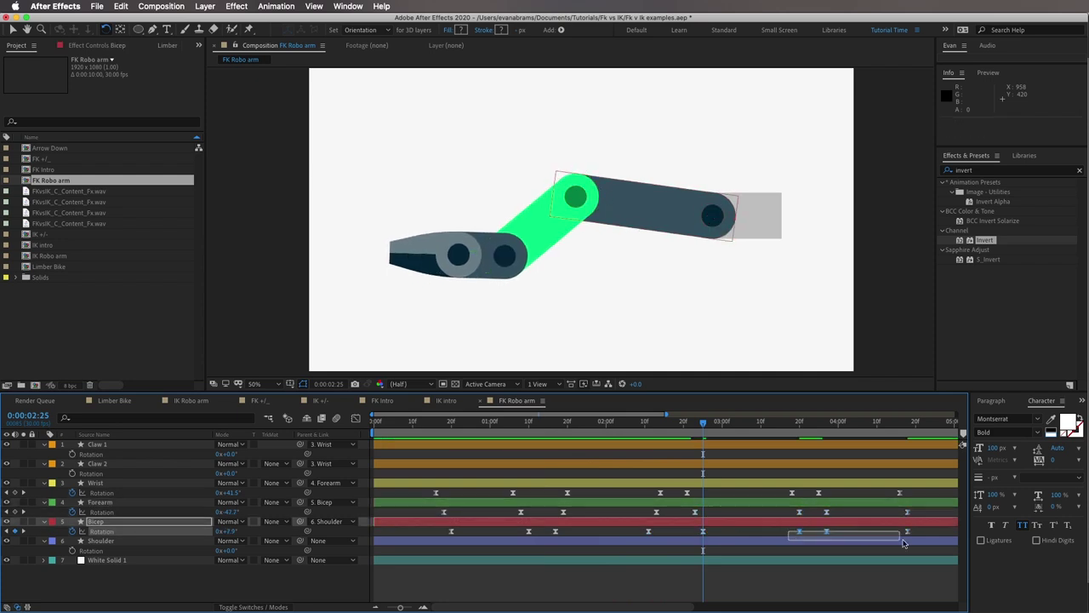
key("space")
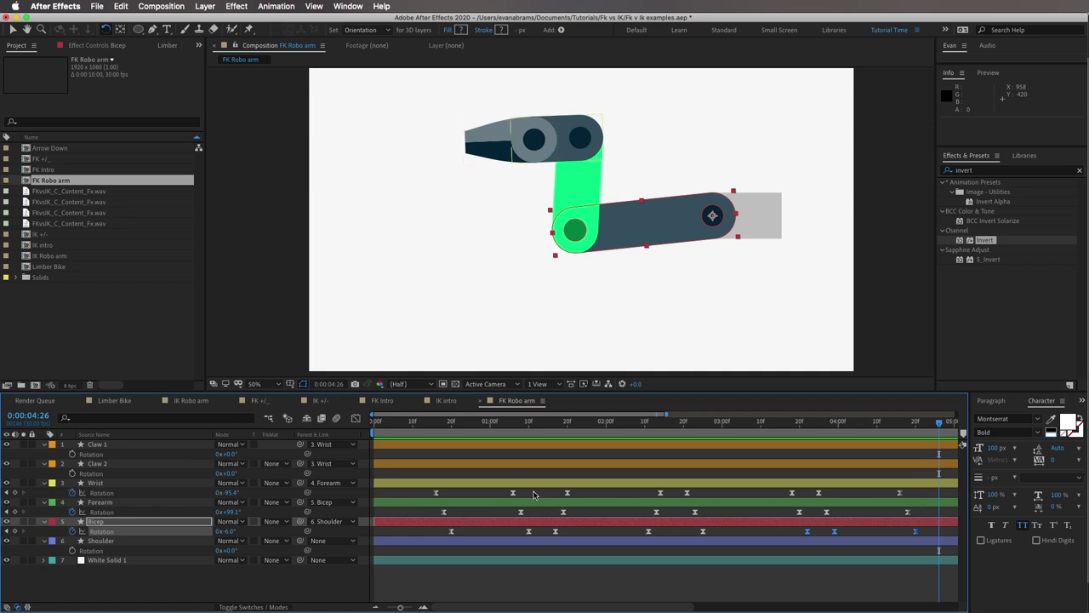
- Retime the last three groups of Wrist, Forearm and Bicep keyframes earlier, adjust their stagger, and preview the motion
left_click_drag(680, 491, 861, 531)
left_click_drag(865, 491, 843, 536)
left_click_drag(861, 531, 880, 531)
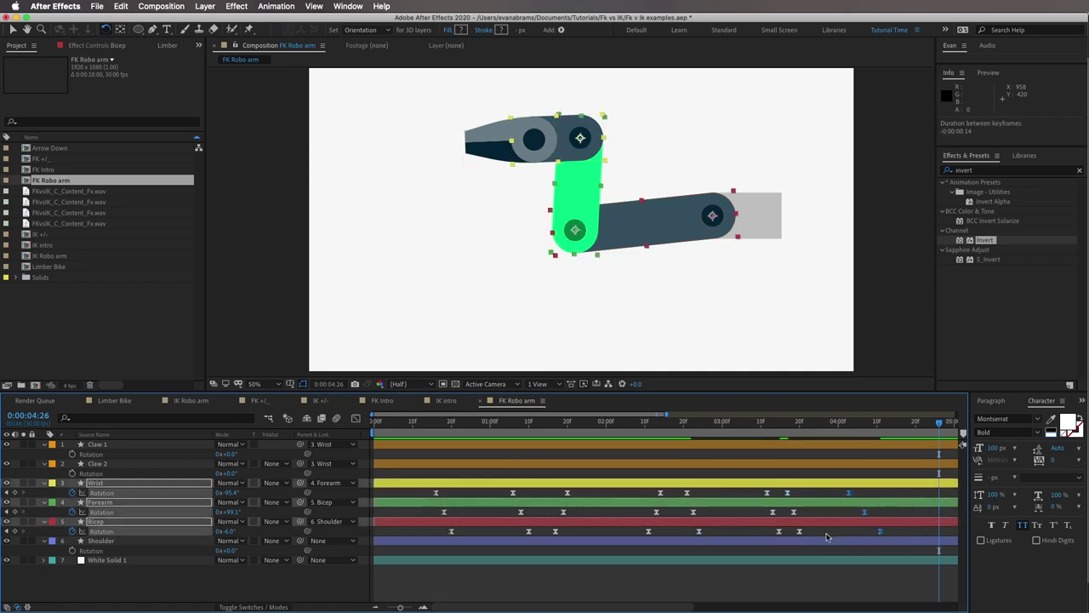
left_click(687, 423)
key("space")
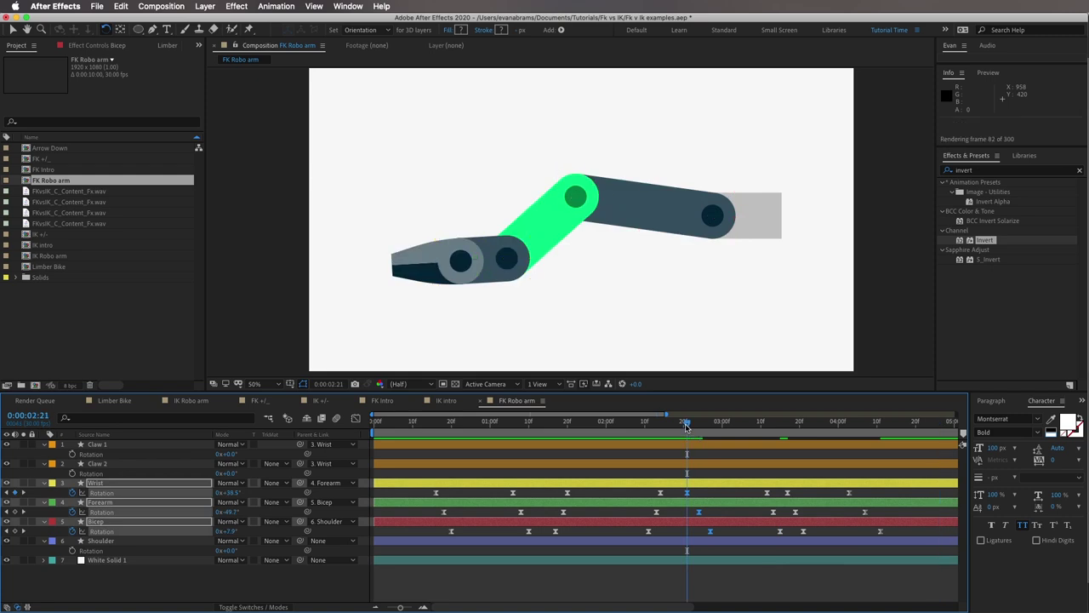
key("space")
left_click(681, 423)
key("space")
- Shift the seventh rotation keyframes of Wrist, Forearm and Bicep about two frames later and preview the animation
key("space")
- Shift the sixth rotation keyframes of Wrist, Forearm and Bicep about three frames earlier
left_click_drag(876, 491, 783, 530)
left_click_drag(787, 493, 783, 536)
key("super+z")
left_click(790, 495)
left_click_drag(780, 531, 769, 531)
left_click_drag(781, 490, 808, 536)
left_click_drag(803, 531, 812, 531)
left_click(677, 428)
key("space")
key("space")
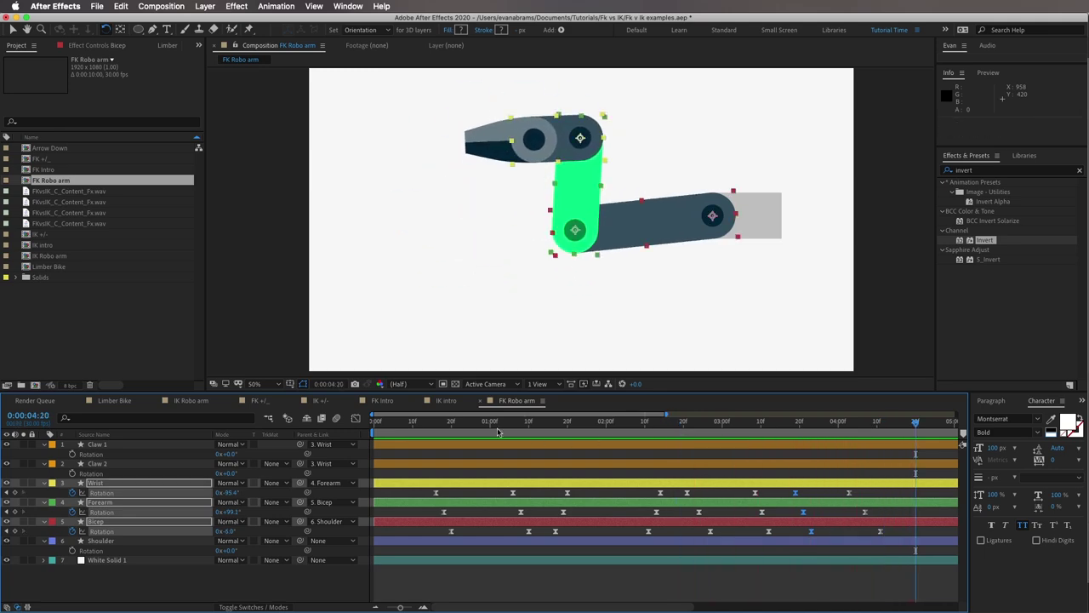
left_click(426, 430)
key("space")
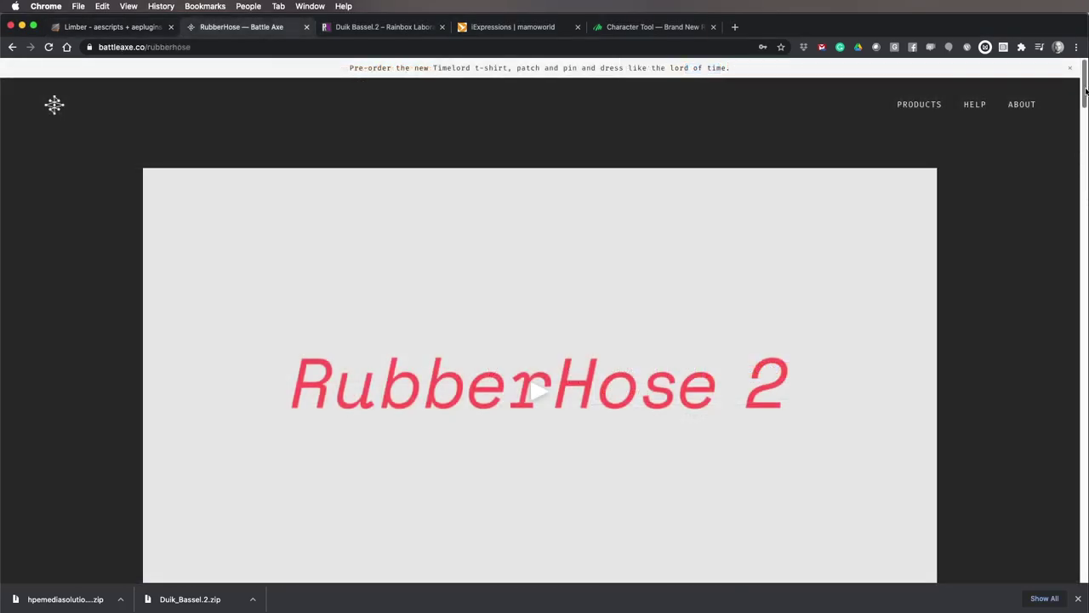
- Look through the Limber, Duik Bassel.2 and iExpressions product pages in Chrome
left_click_drag(1086, 91, 1079, 223)
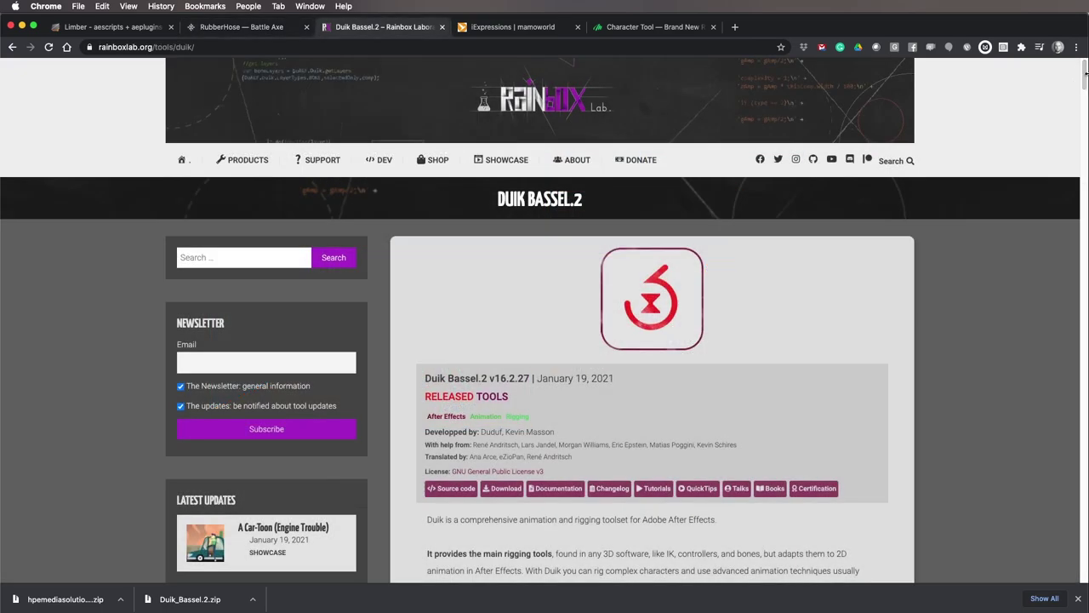
left_click_drag(1086, 72, 1079, 177)
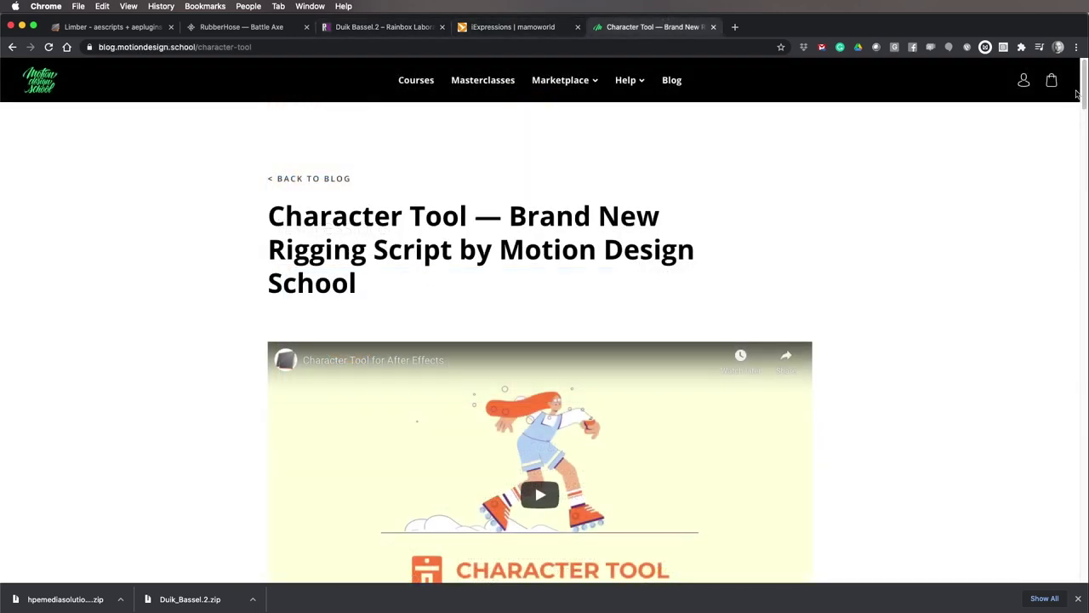
left_click_drag(1085, 85, 1083, 368)
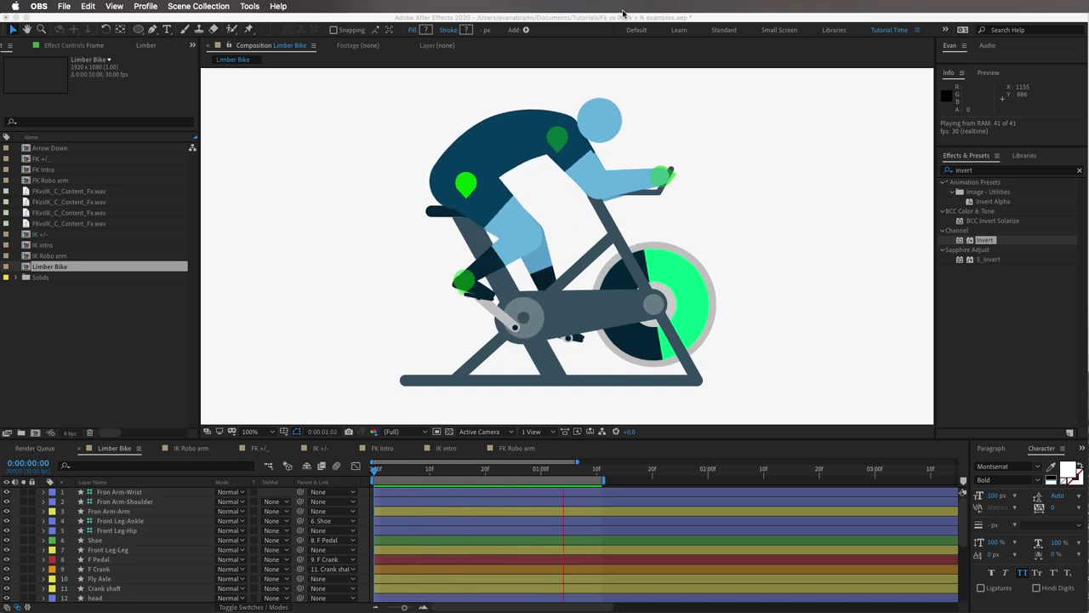
- In After Effects, solo the Front Leg-Ankle, Front Leg-Hip and Front Leg-Leg layers over the transparency grid and preview the leg
left_click(145, 524)
left_click(116, 520)
left_click(115, 530, "super")
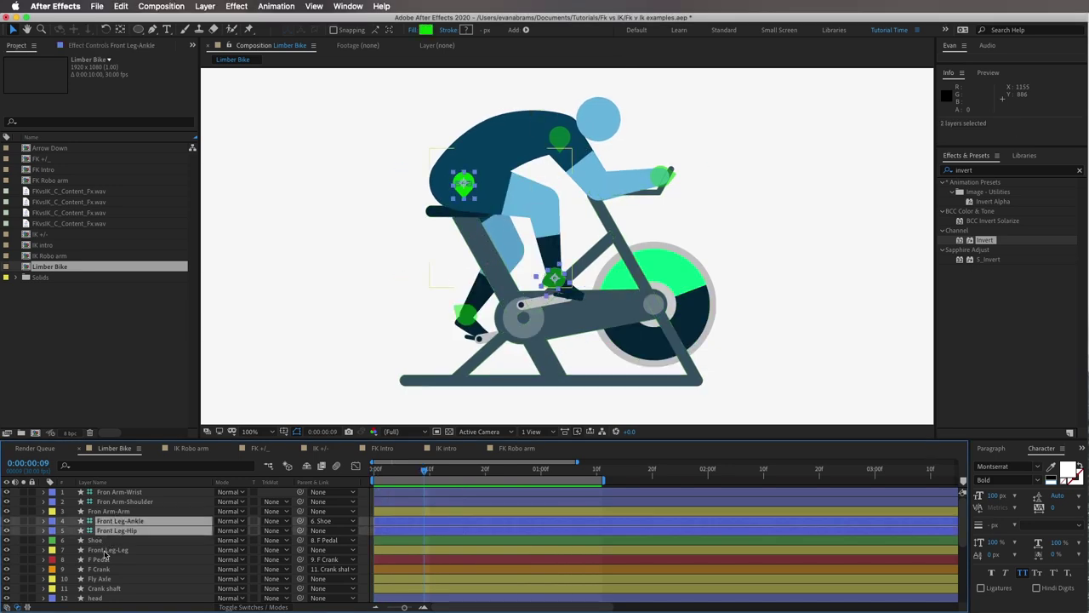
left_click(108, 550, "super")
left_click(24, 526)
left_click_drag(420, 472, 379, 472)
left_click(449, 432)
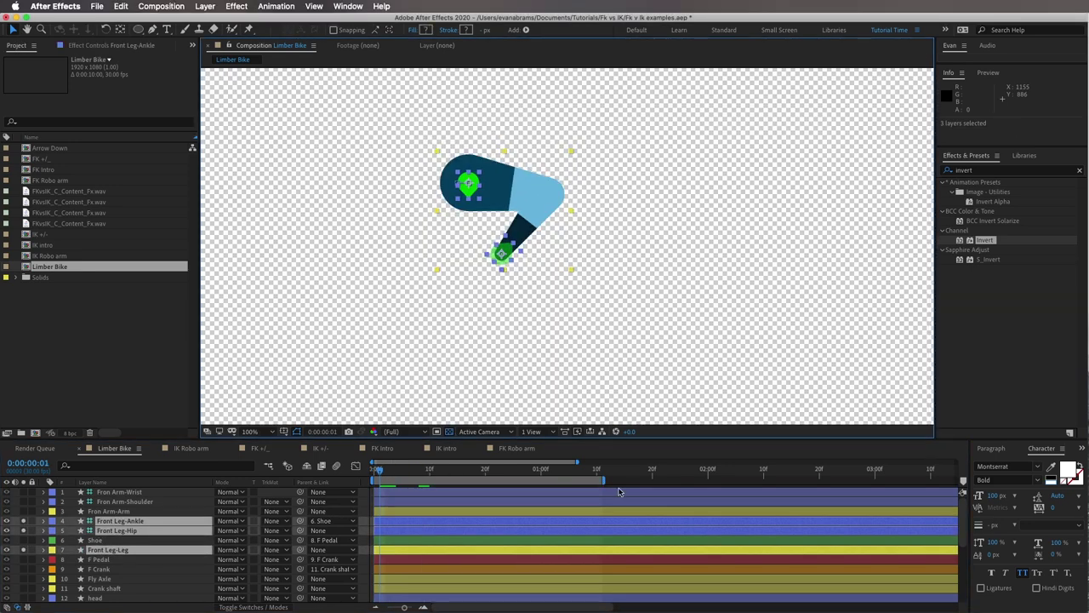
key("space")
left_click(446, 529)
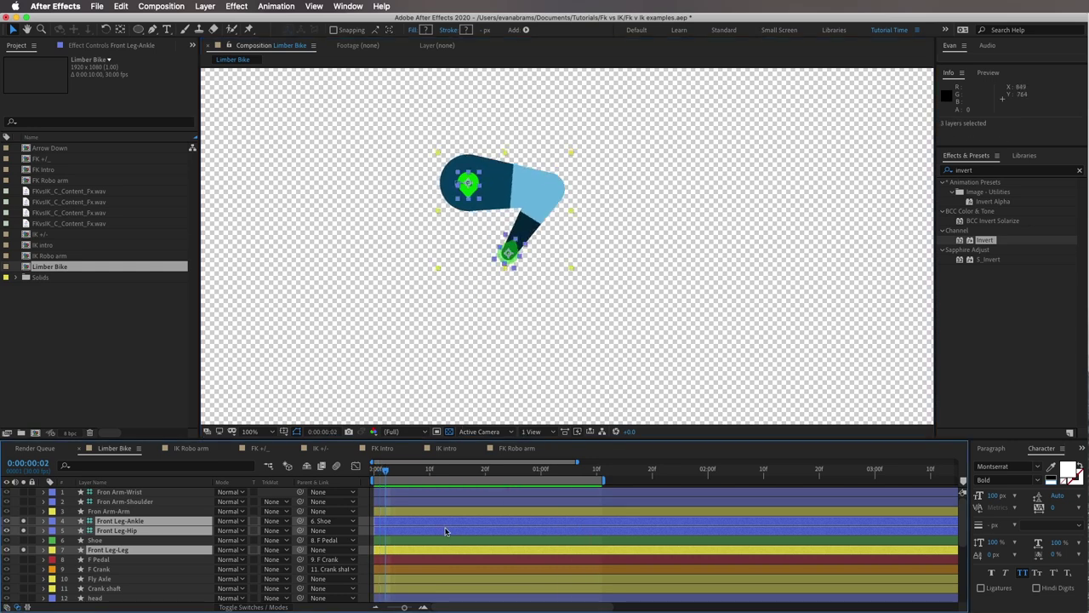
- Try bending the leg by moving the Front Leg-Ankle and Front Leg-Hip controllers, and undo the moves
left_click(448, 541)
left_click(449, 522)
left_click_drag(512, 261, 549, 256)
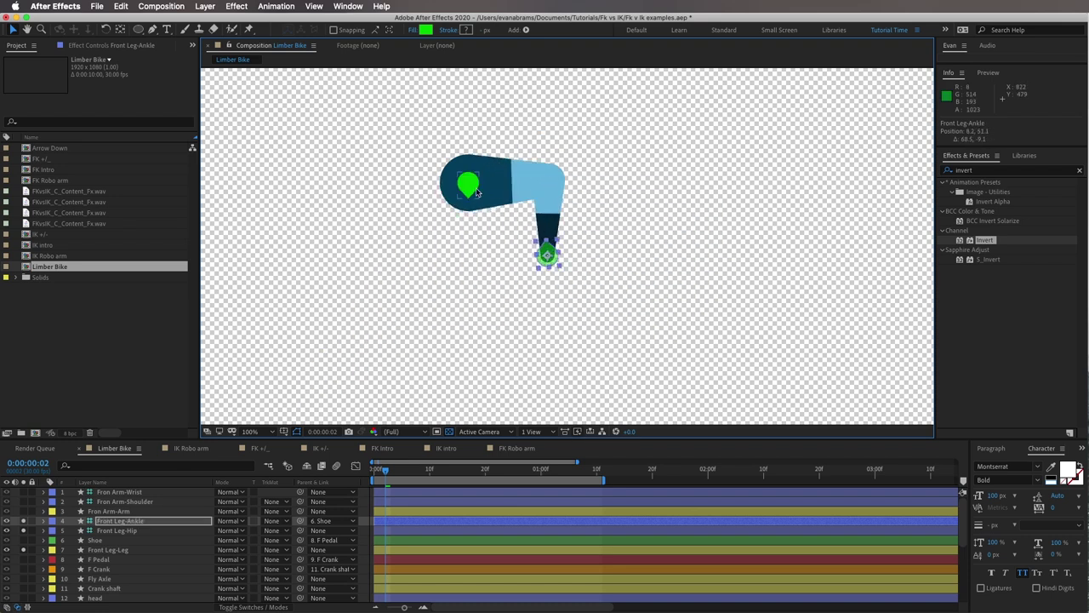
left_click_drag(474, 187, 386, 231)
left_click_drag(395, 185, 445, 183)
key("super+z")
key("super+z")
key("super+z")
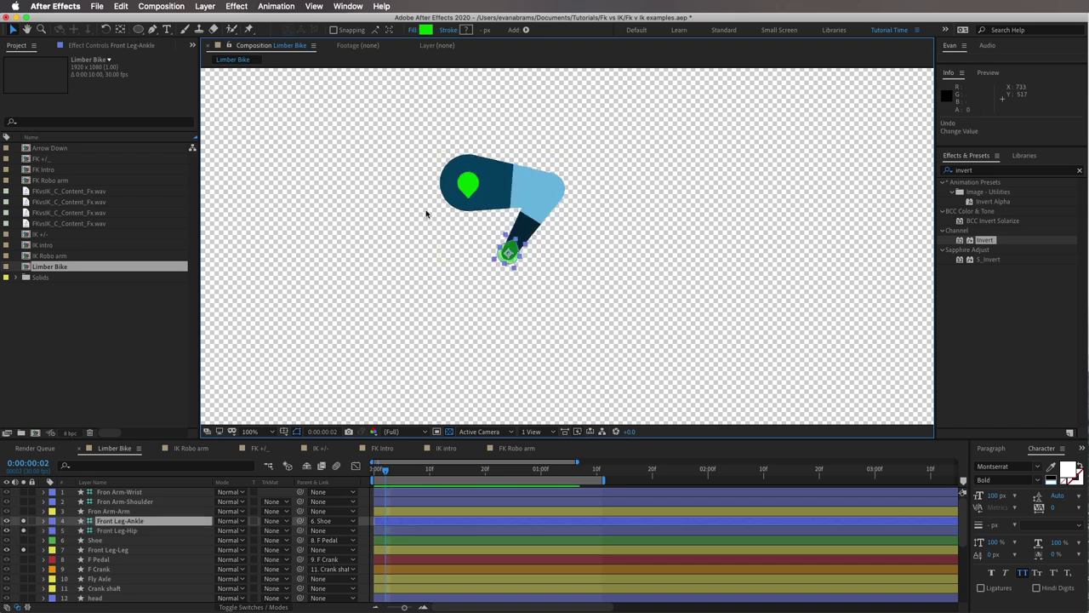
left_click_drag(514, 260, 508, 266)
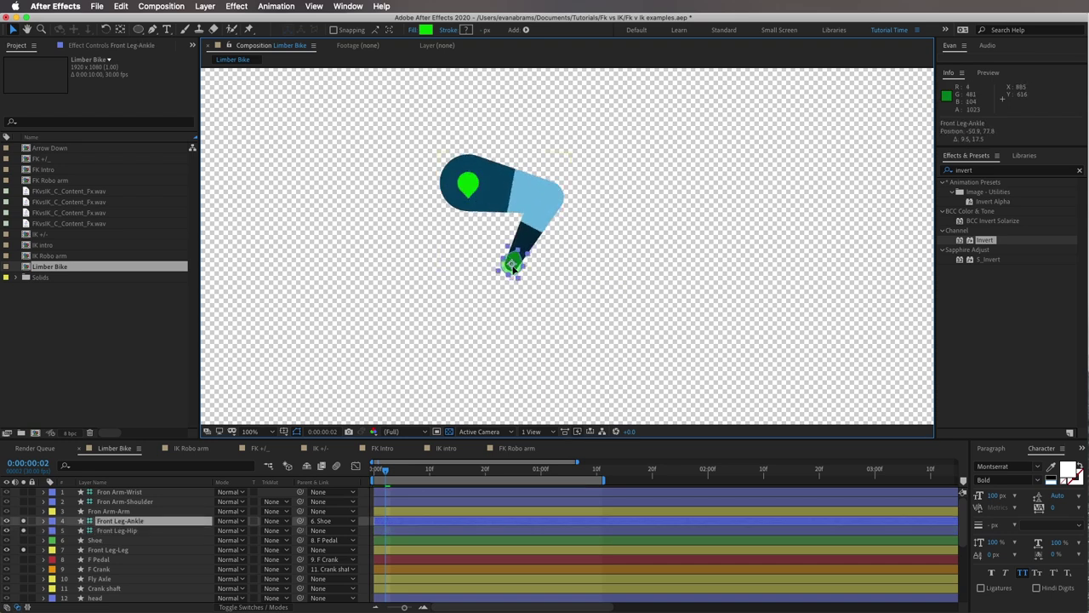
key("super+z")
- Solo the three Fron Arm layers as well and test-move the wrist and shoulder controllers, undoing each move
left_click_drag(23, 492, 23, 512)
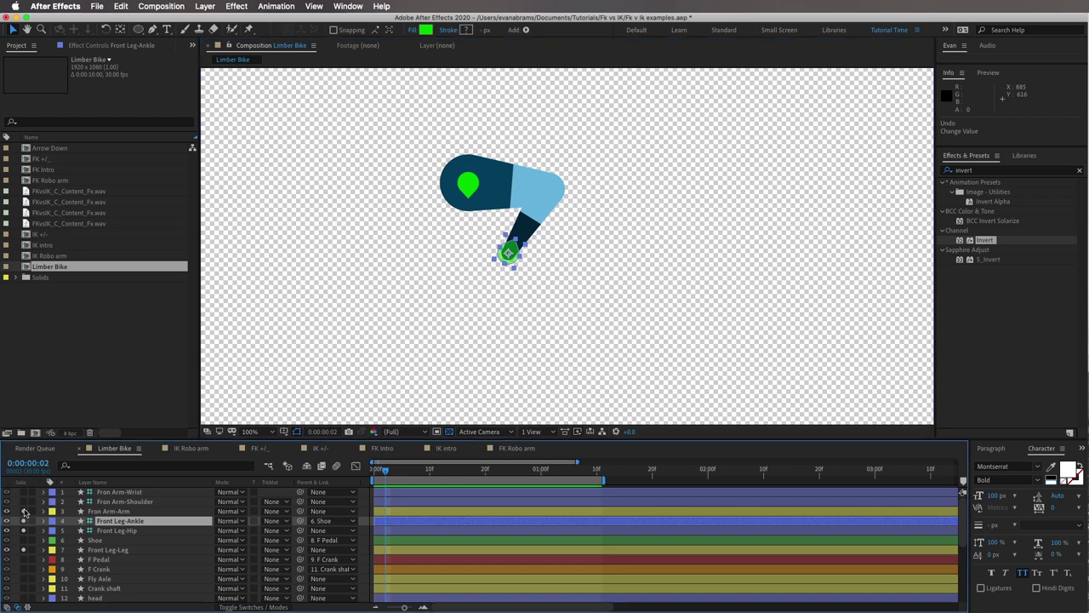
mouse_move(661, 176)
left_mouse_down()
mouse_move(679, 164)
mouse_move(635, 182)
mouse_move(652, 170)
left_mouse_up()
key("super+z")
left_click_drag(557, 137, 584, 126)
key("super+z")
- Preview the soloed arm and leg, and turn off all layer solos to play the full bike animation
key("space")
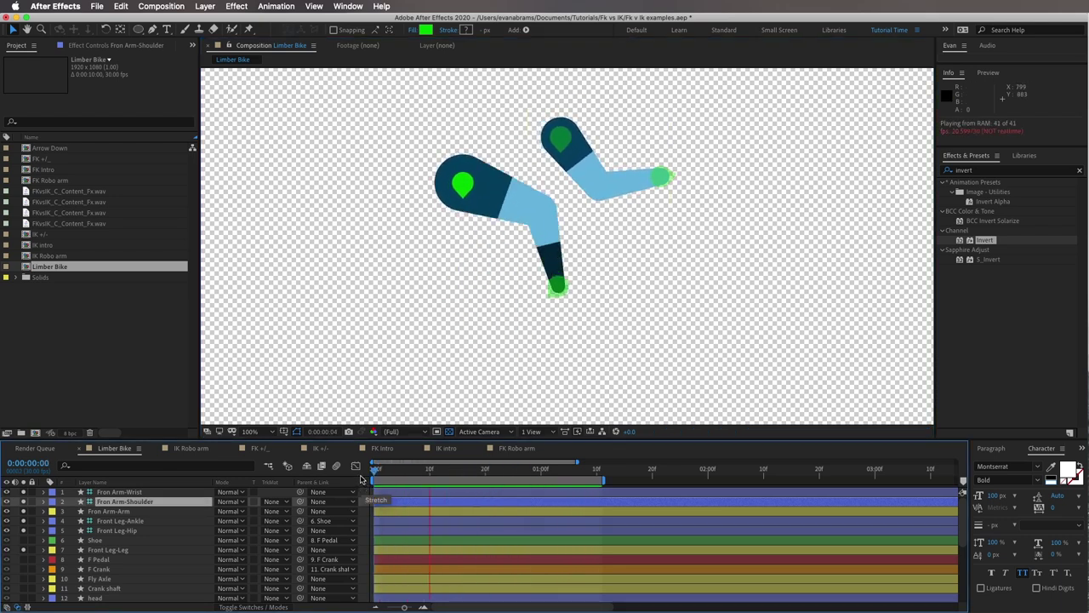
key("space")
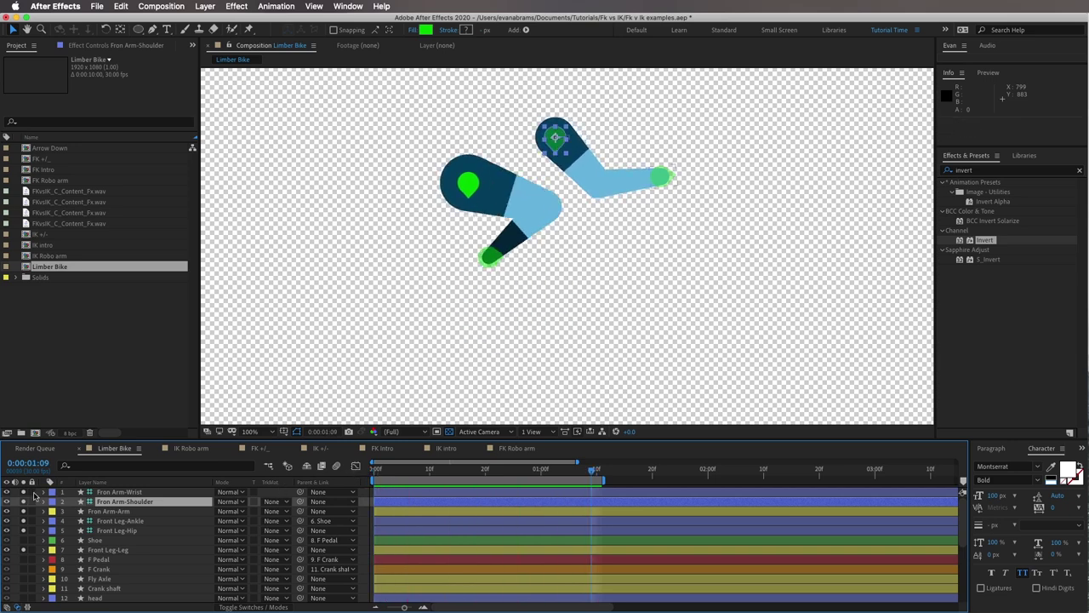
left_click_drag(18, 559, 22, 555)
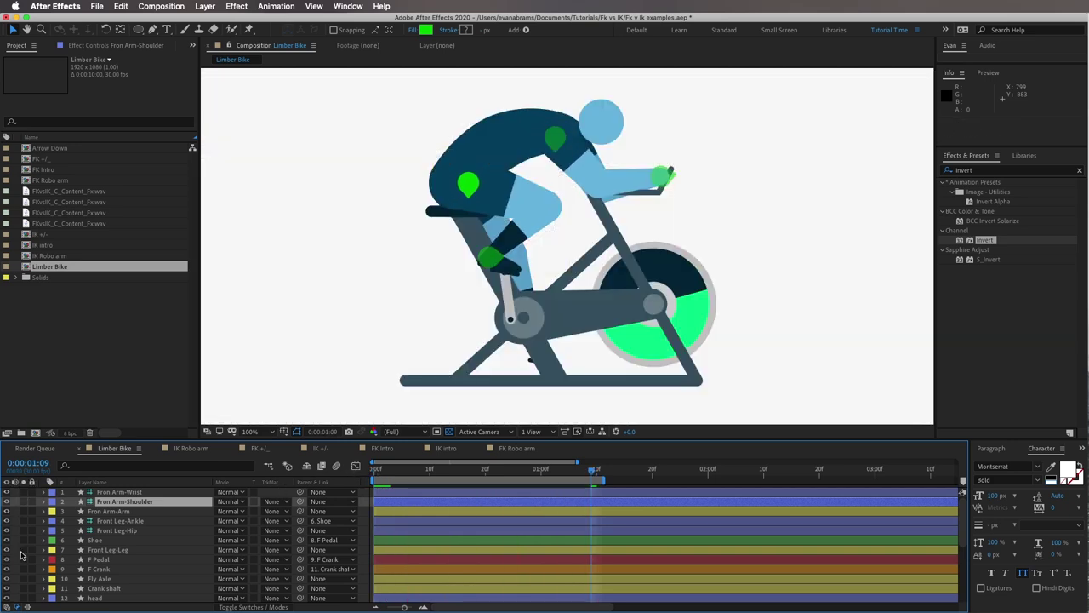
key("space")
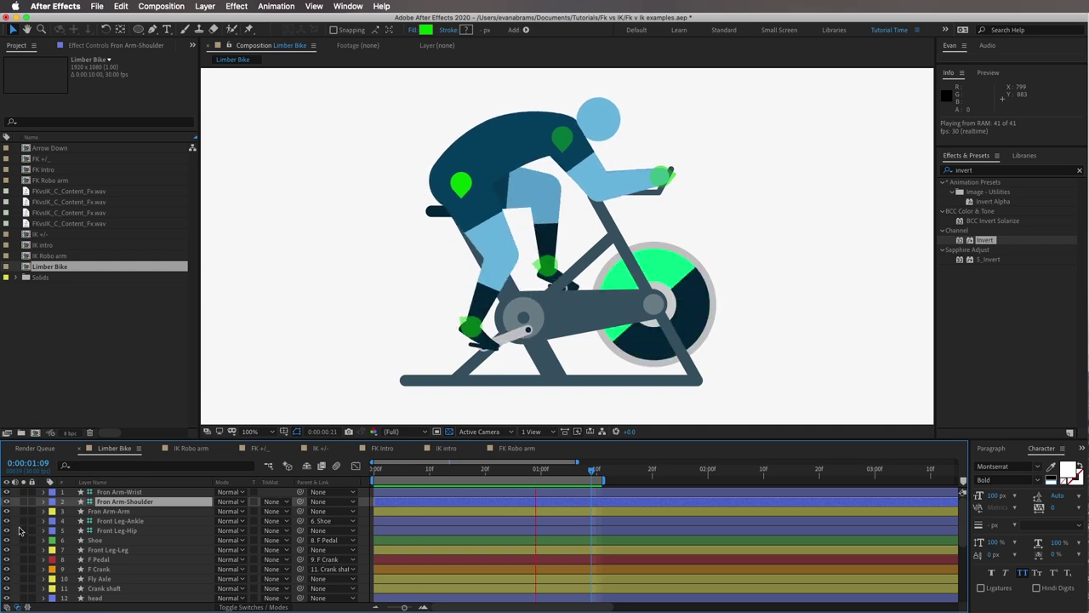
- Solo the Front Leg-Leg layer and test different Upper Length and Lower Length values on the Front Leg-Ankle controller's Limber effect
left_click(140, 522)
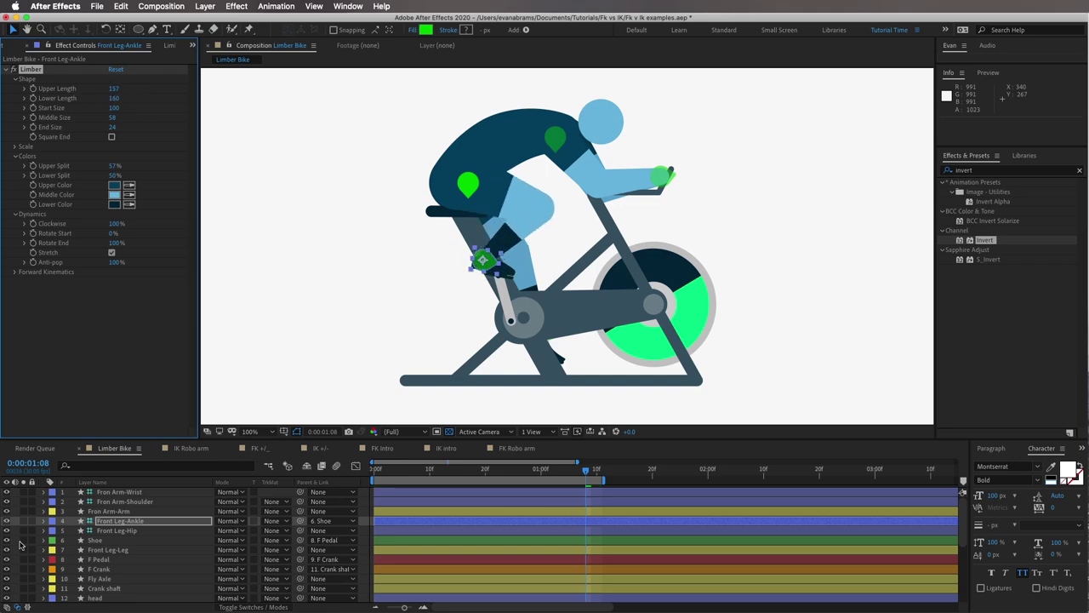
left_click(23, 549)
left_click_drag(113, 98, 144, 98)
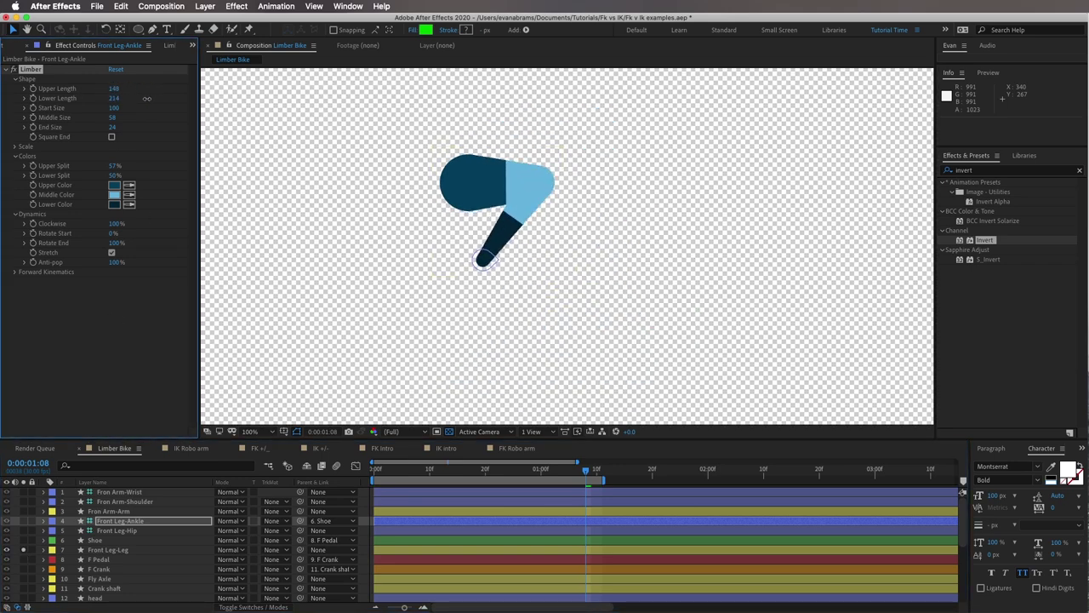
- Examine the Limber settings of the Fron Arm-Wrist and Back leg-Ankle controllers
left_click(144, 493)
scroll(151, 536, "down", 3)
left_click(137, 580)
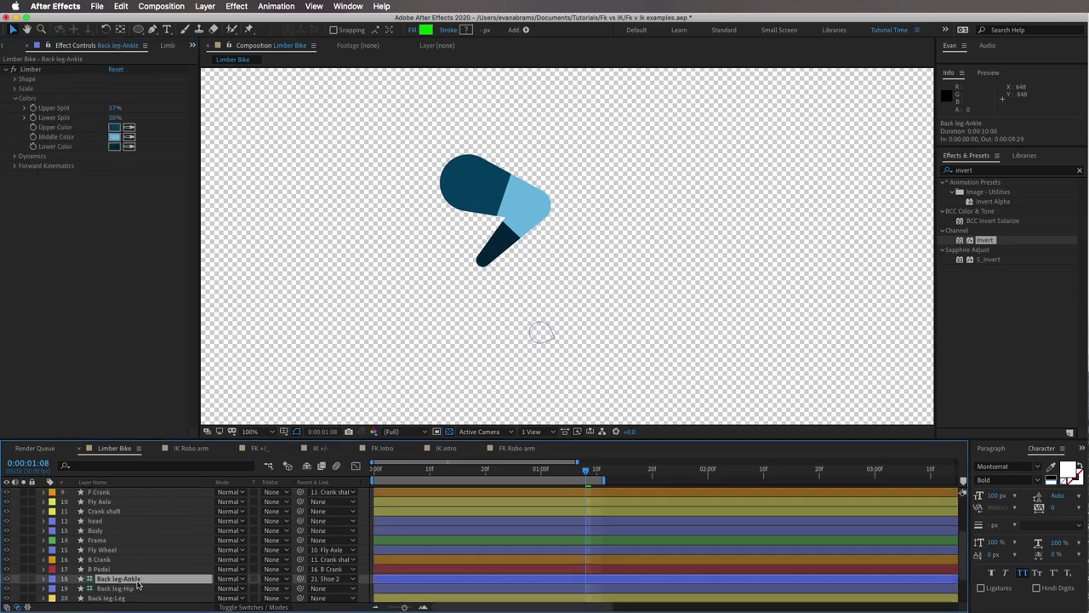
- Set the Limber Upper Length of the Front Leg-Ankle controller to 170
scroll(161, 519, "up", 3)
left_click(146, 520)
left_click(120, 89)
type("170")
key("Tab")
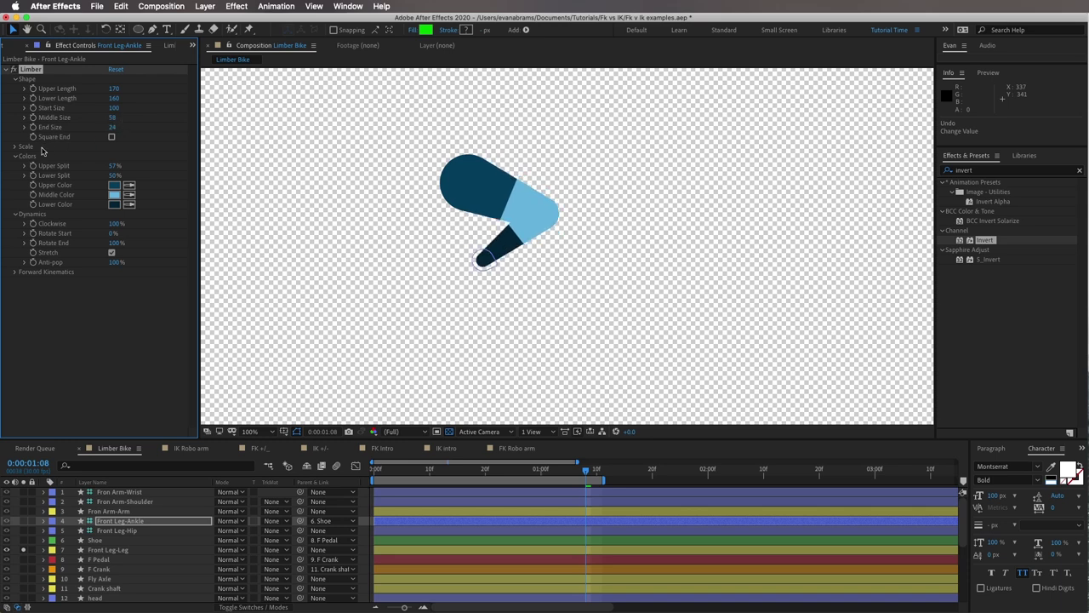
- Try a negative Clockwise value to reverse the front leg's bend, preview it, and return Clockwise to 100%
left_click(14, 147)
left_click(14, 146)
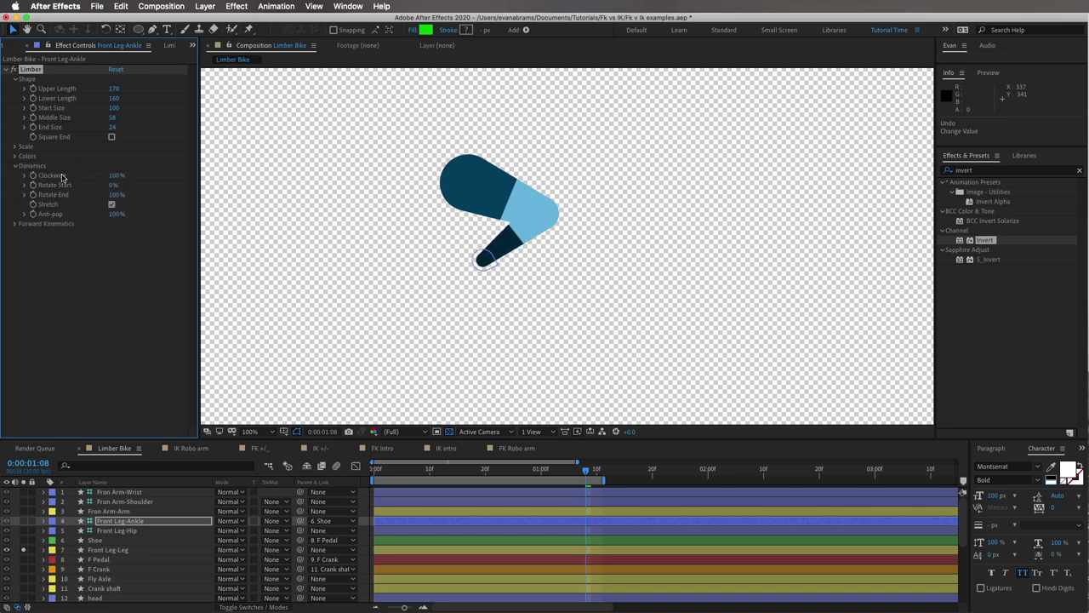
left_click_drag(88, 179, 20, 184)
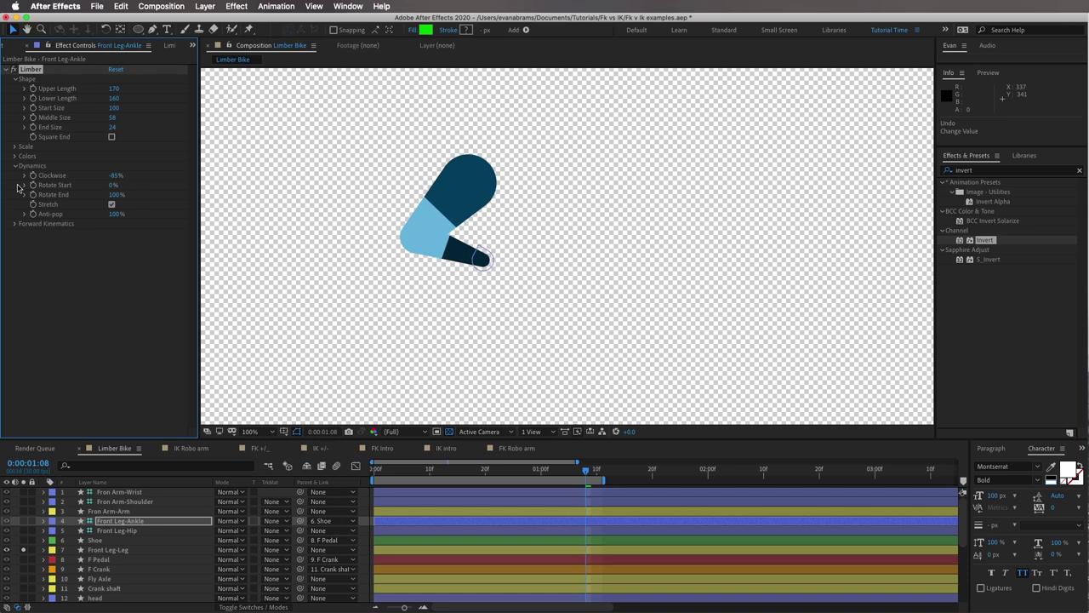
key("space")
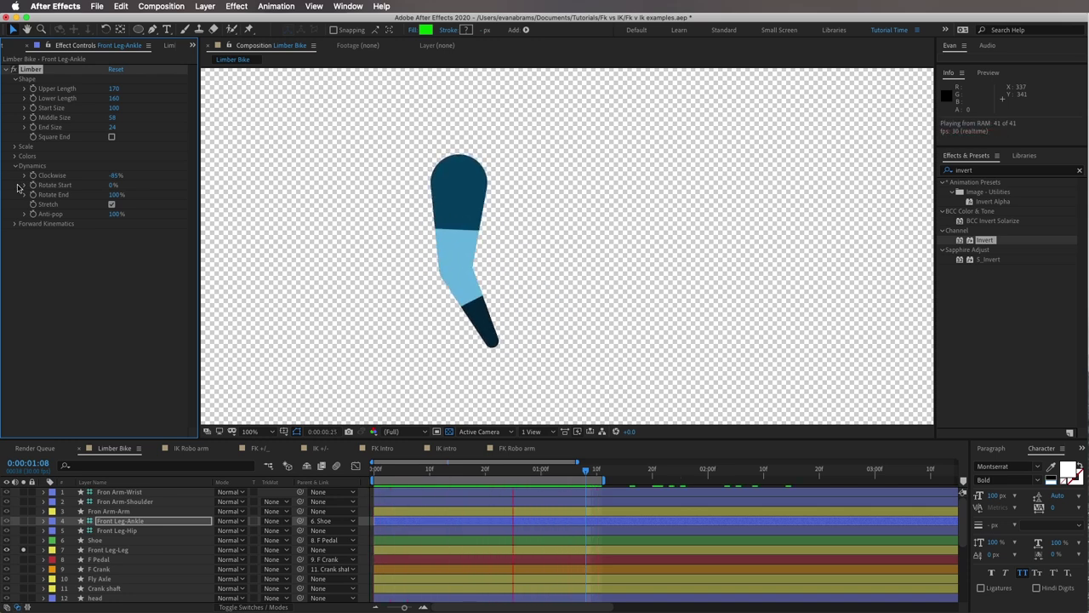
left_click_drag(173, 171, 241, 163)
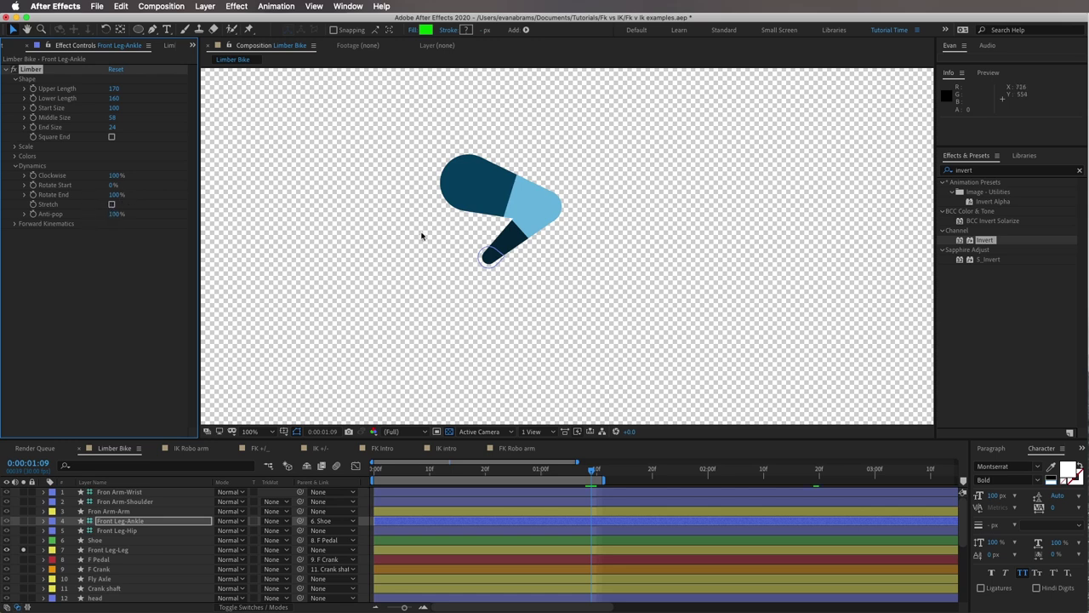
- With Stretch off, test-pull the soloed Front Leg-Ankle controller away from the hip, undo the move, and preview the animation
left_click(24, 521)
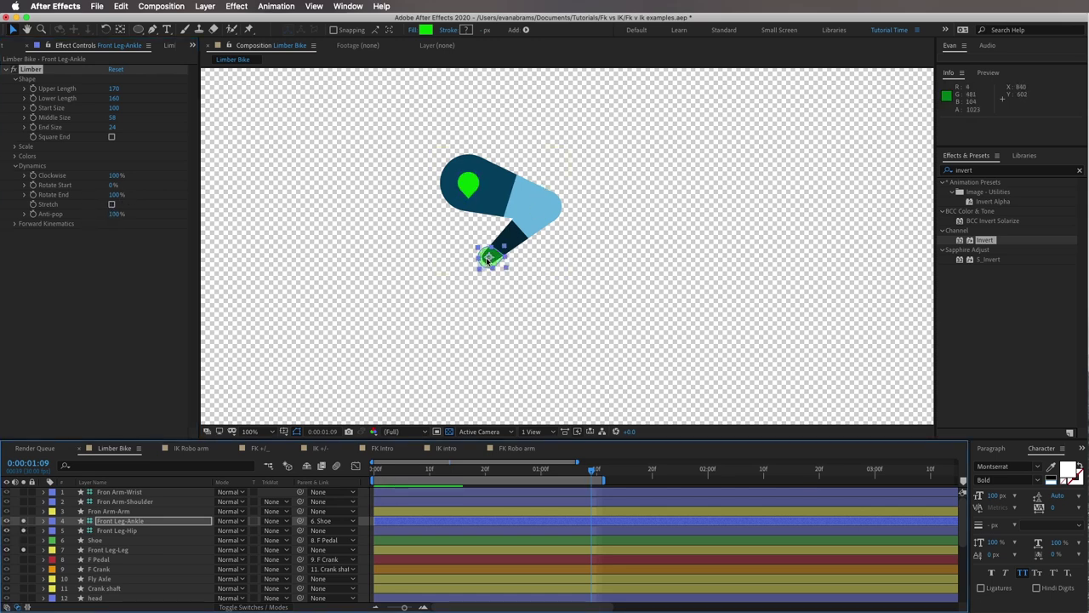
left_click_drag(486, 257, 718, 255)
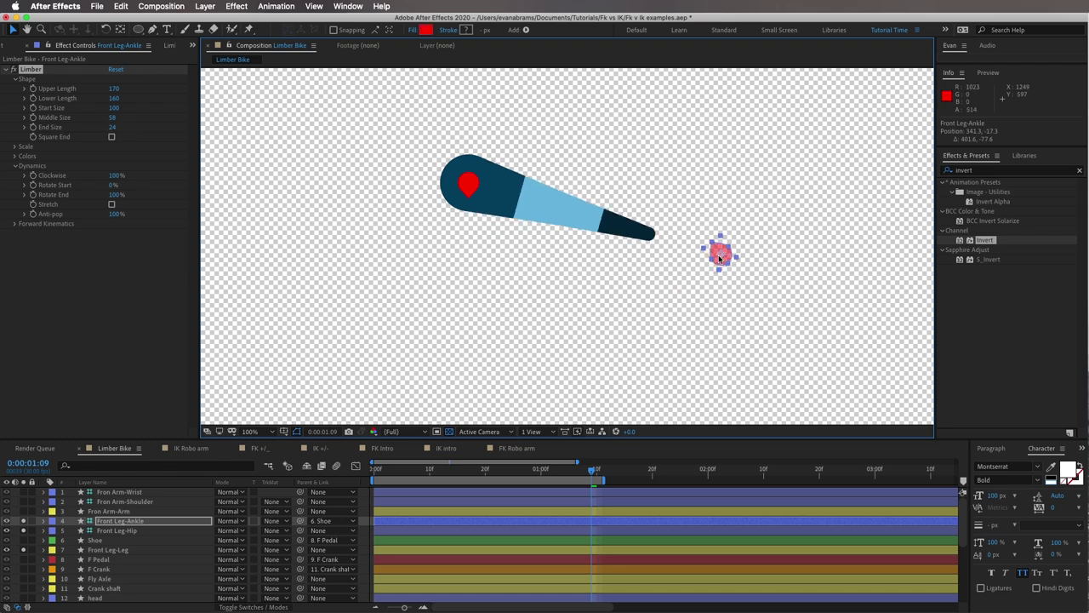
key("super+z")
key("super+z")
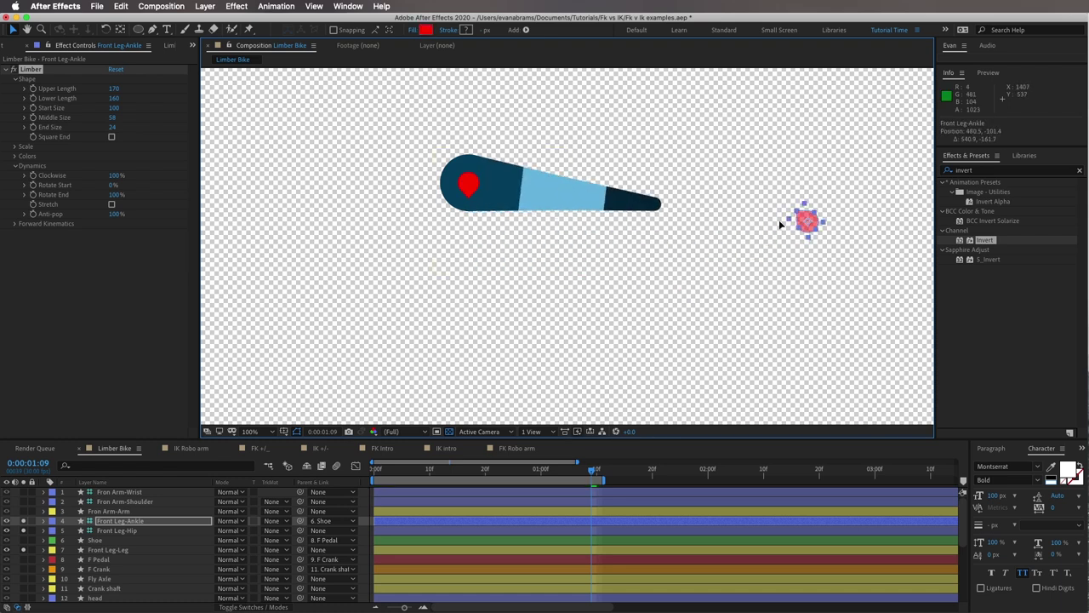
key("super+z")
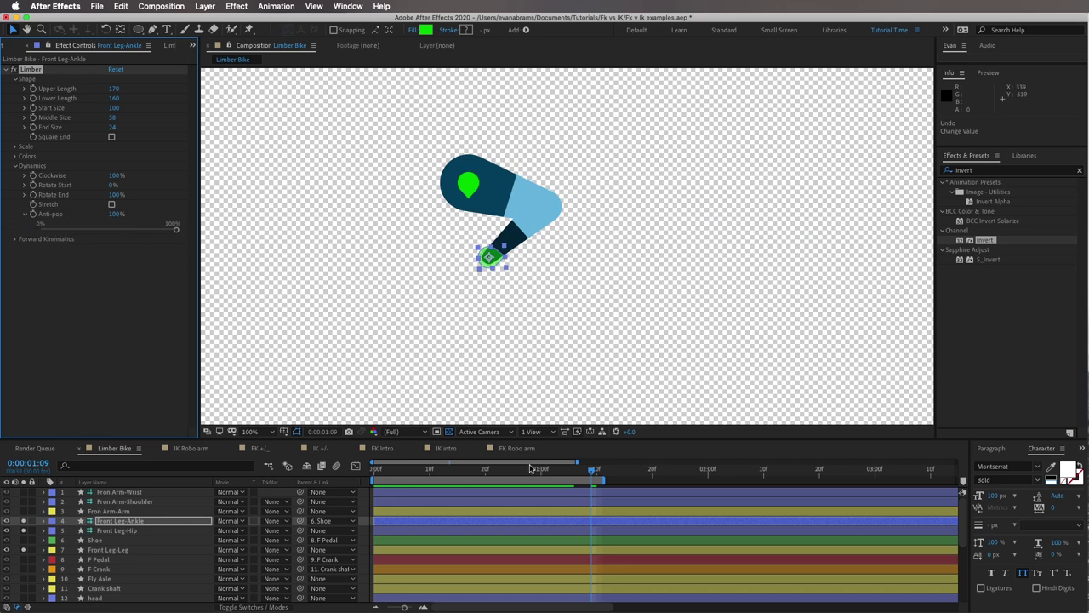
key("space")
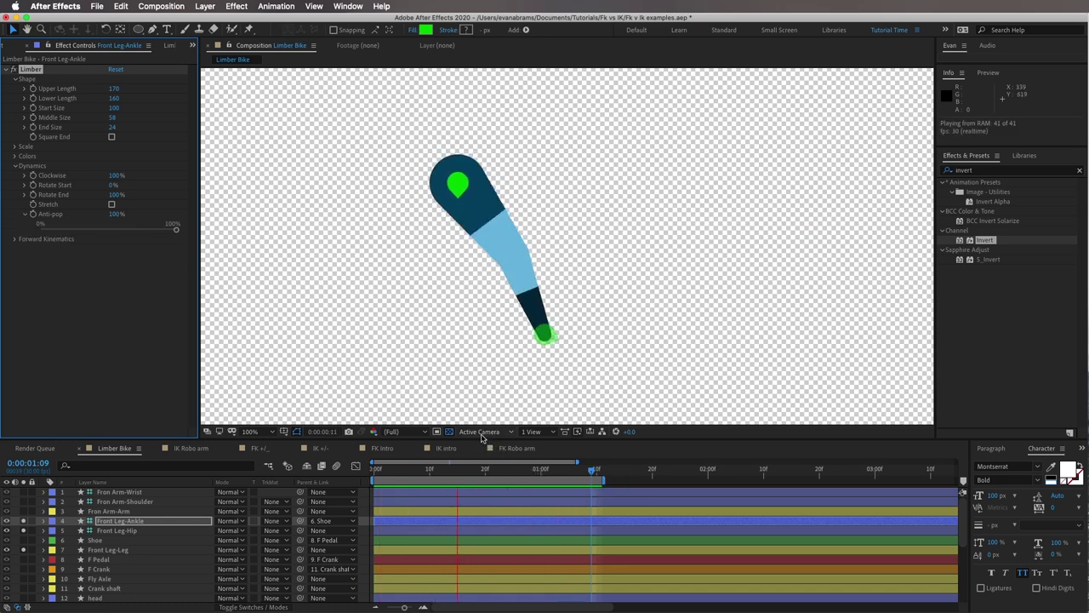
key("space")
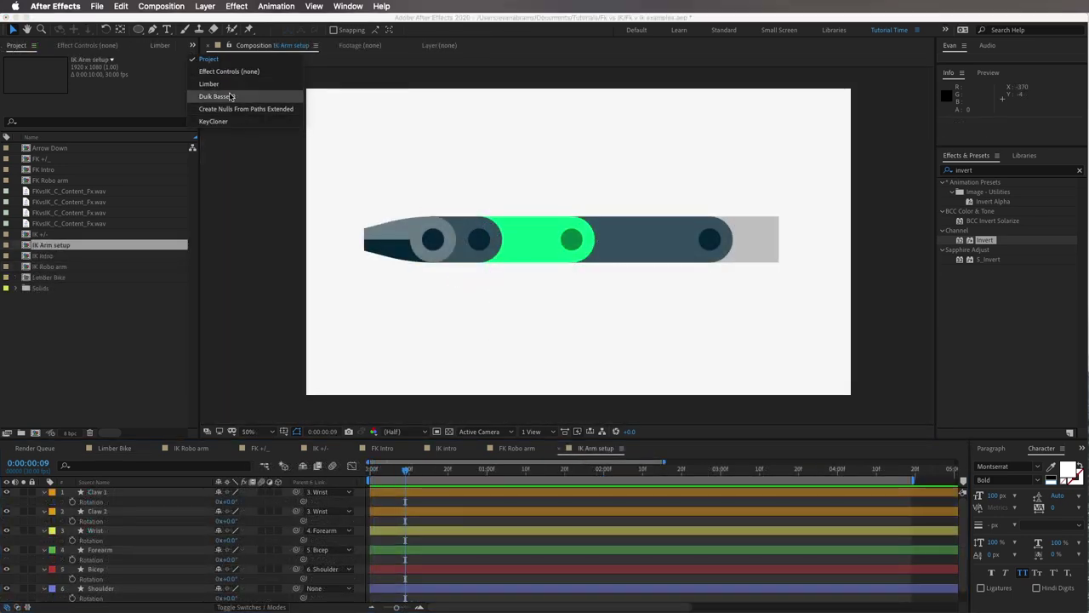
- In the IK Arm setup composition, create a Duik Bassel arm structure with Shoulder, Arm, Forearm and Hand, without Claws
left_click(230, 96)
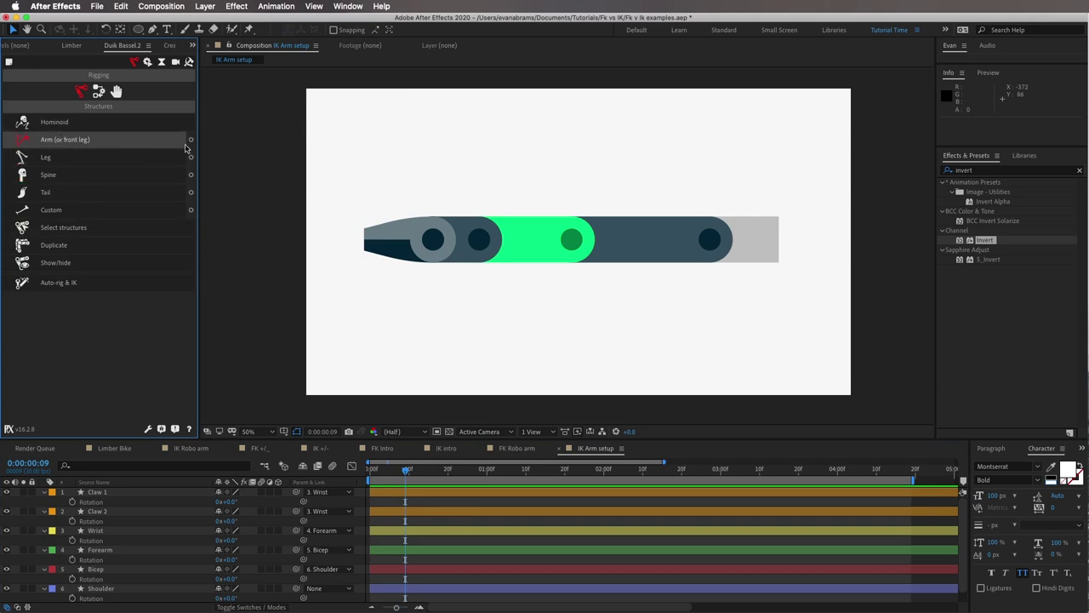
left_click(190, 142)
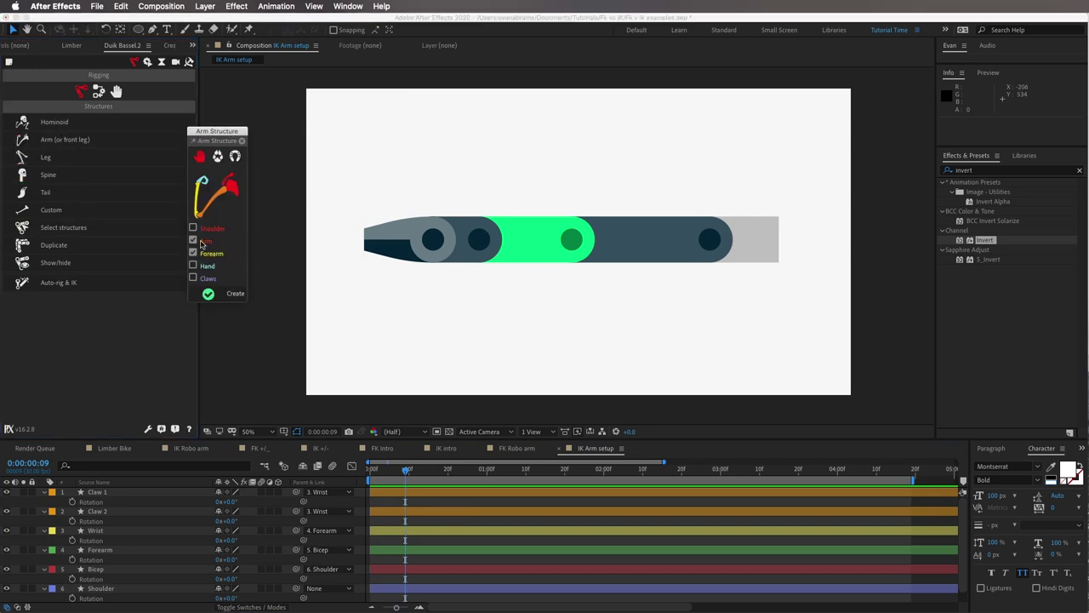
left_click(216, 296)
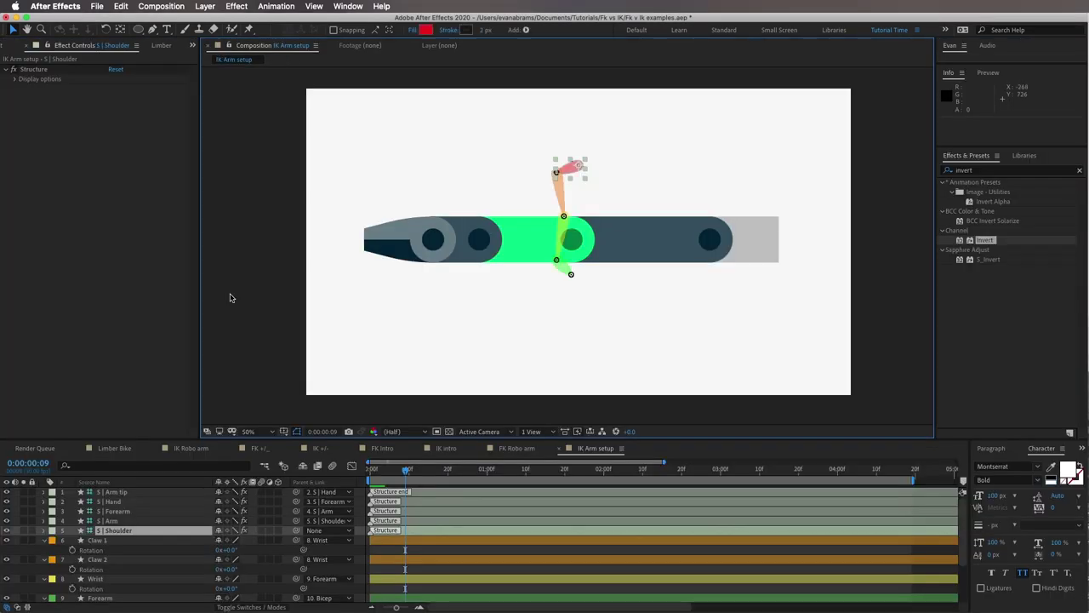
- Position the structure's shoulder, arm, forearm, hand and arm tip joints along the robot arm's base, pivots and claw end
left_click_drag(760, 249, 646, 279)
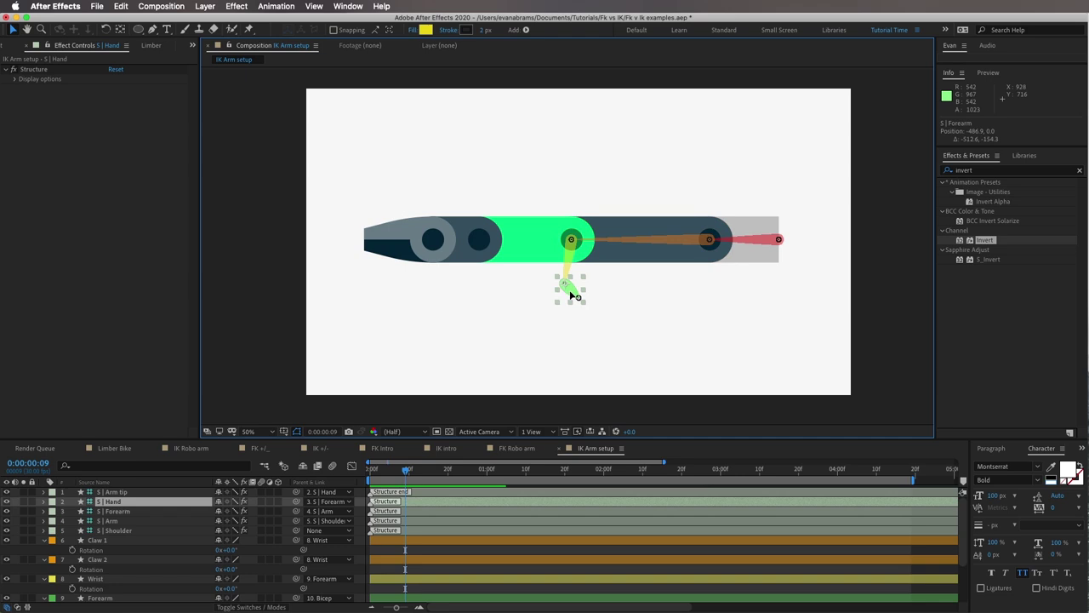
scroll(495, 255, "up", 1)
left_click_drag(495, 254, 236, 224)
scroll(487, 227, "down", 1)
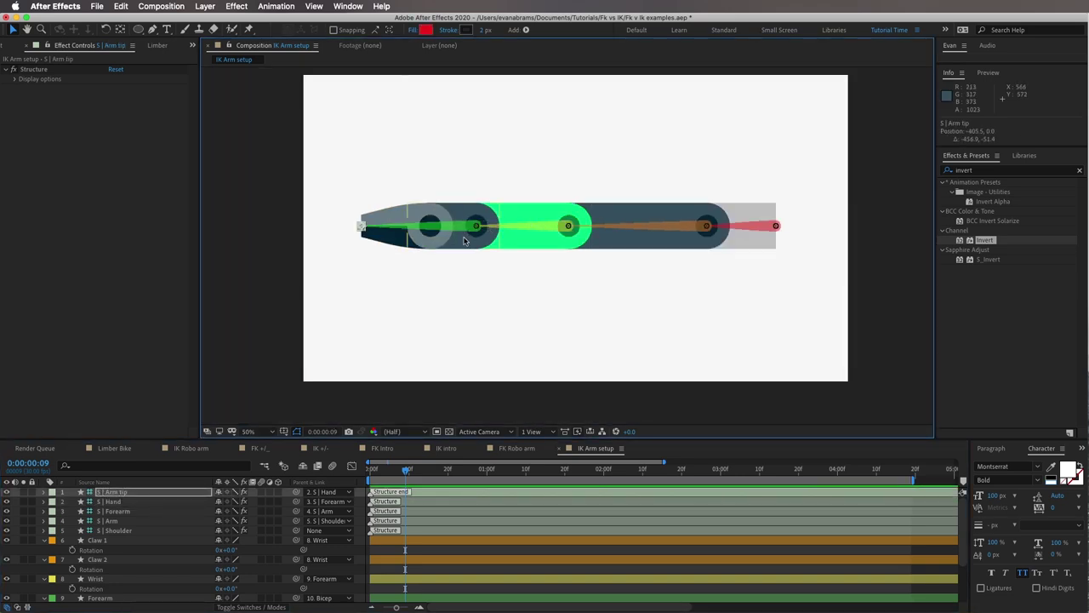
- Select all the arm structure layers with Duik and apply Auto-rig & IK to them
left_click(409, 521)
left_click(410, 511)
left_click(411, 502)
left_click(410, 493)
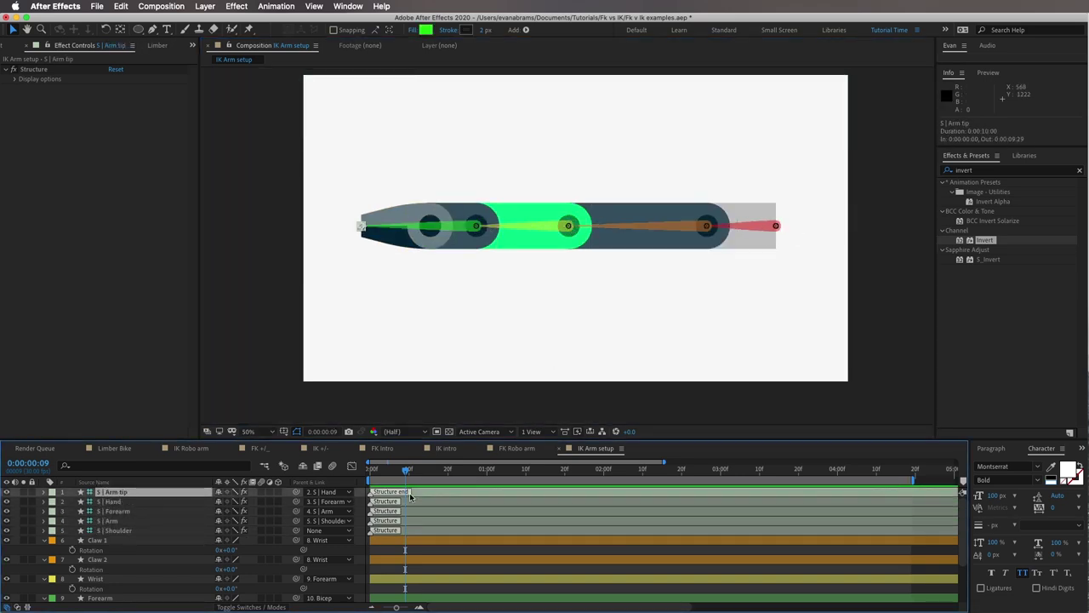
left_click(191, 45)
left_click(228, 96)
left_click(171, 227)
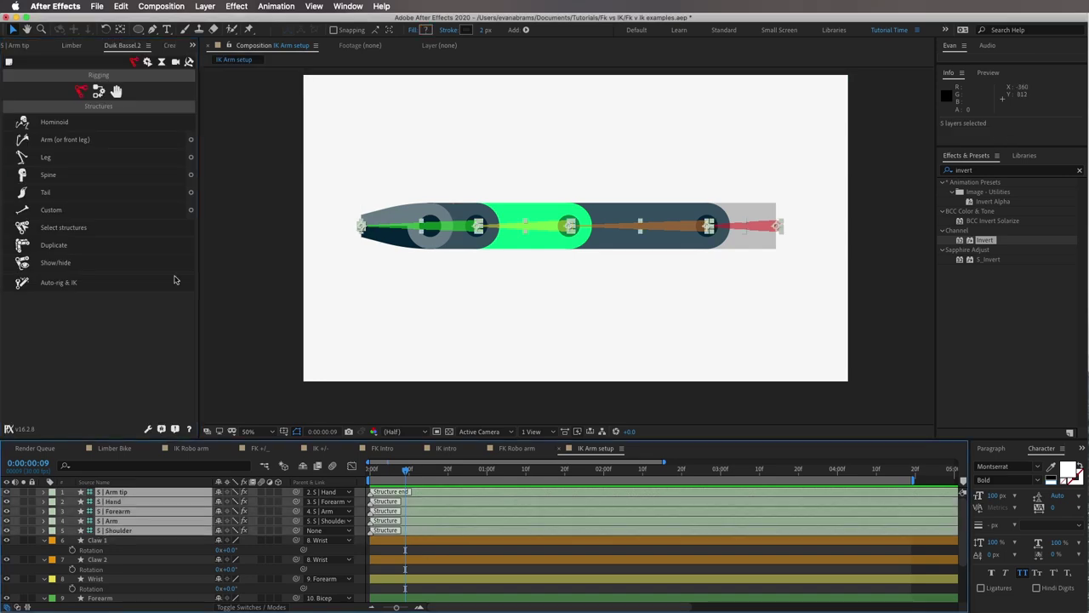
left_click(59, 290)
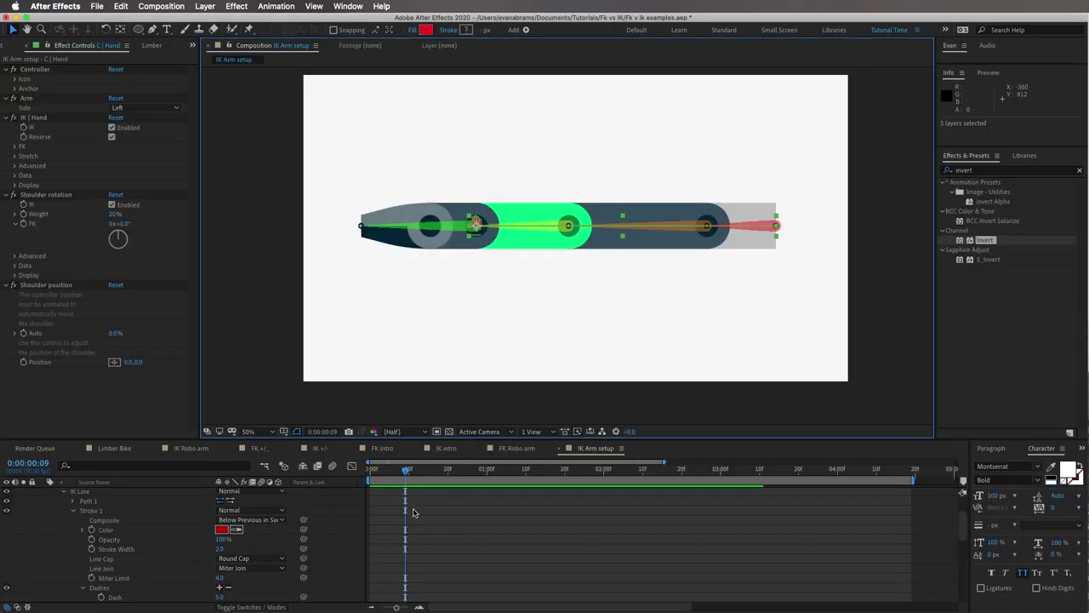
- Parent Shoulder to S | Shoulder, Bicep to S | Arm, Forearm to S | Forearm and Wrist to S | Hand
scroll(413, 513, "up", 2)
key("u")
left_click(664, 404)
left_click_drag(664, 439, 664, 338)
left_click(178, 496)
left_click_drag(296, 496, 182, 460)
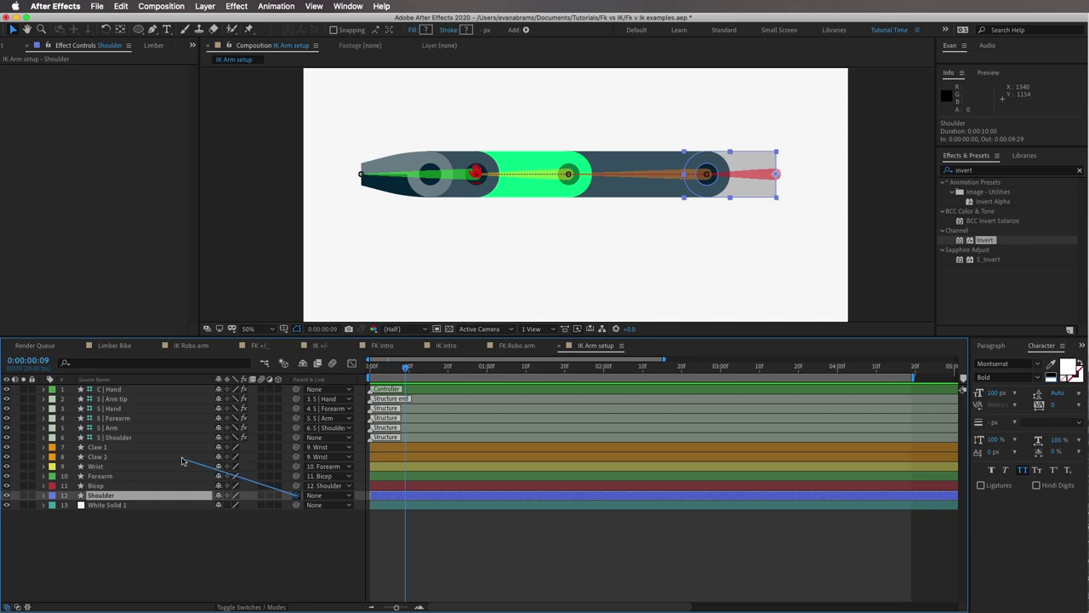
left_click(111, 485)
left_click_drag(297, 485, 111, 418)
left_click(102, 476)
left_click(103, 467)
left_click_drag(191, 428, 187, 409)
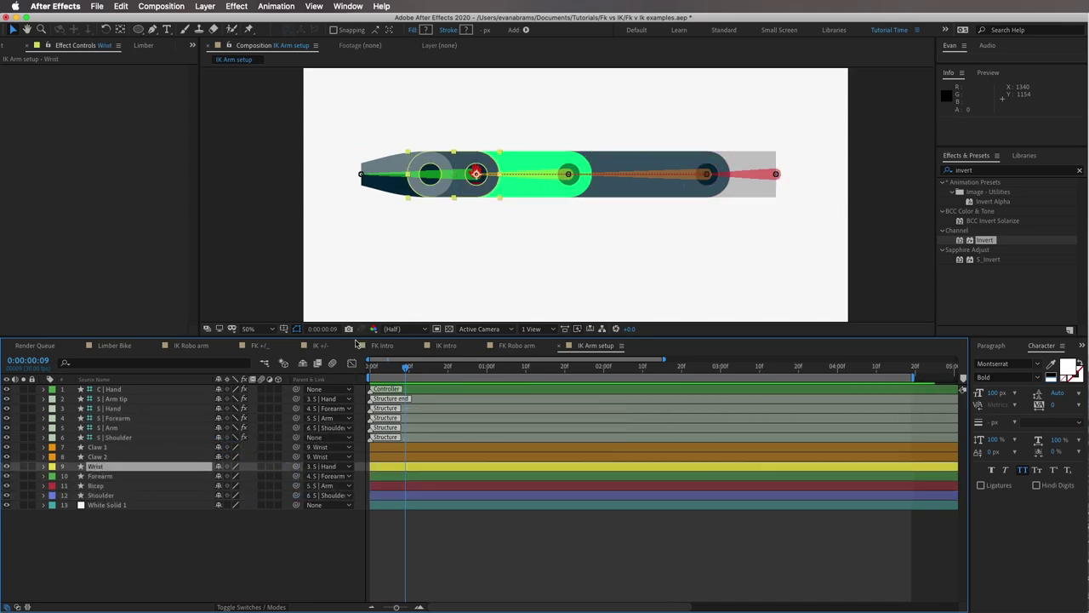
- Bend the arm by moving the C | Hand controller, turn off Reverse in IK | Hand, and move the controller again
left_click_drag(357, 337, 358, 417)
left_click_drag(476, 198, 549, 160)
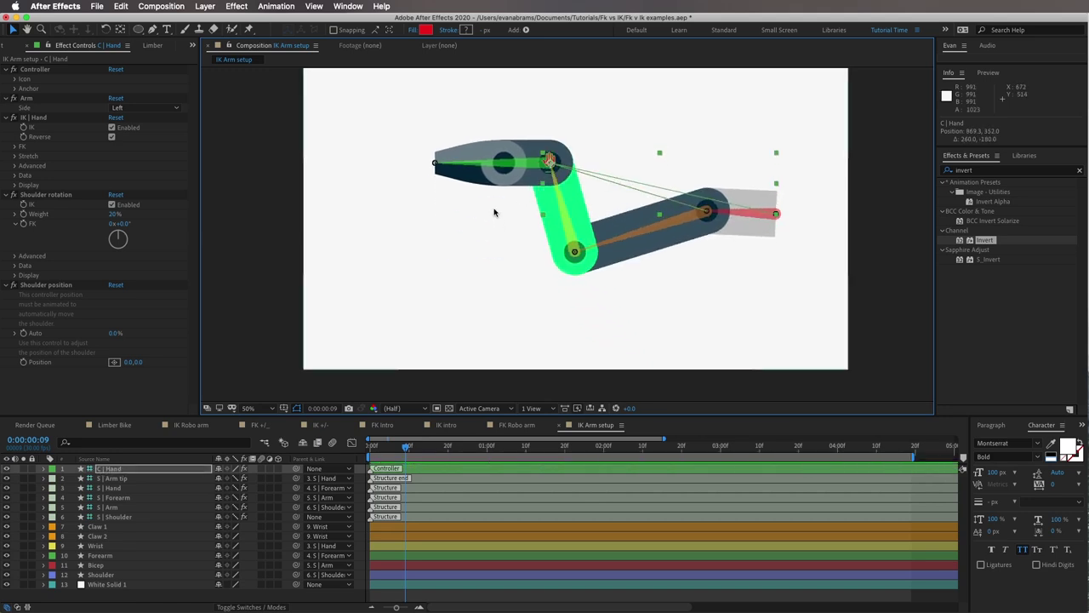
left_click(110, 137)
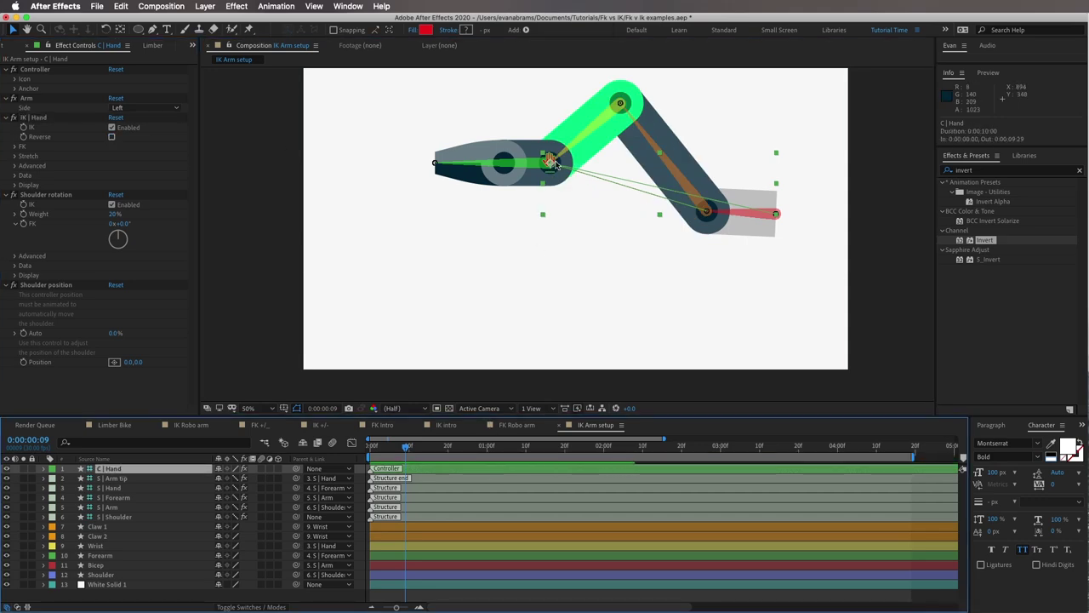
left_click_drag(552, 162, 555, 187)
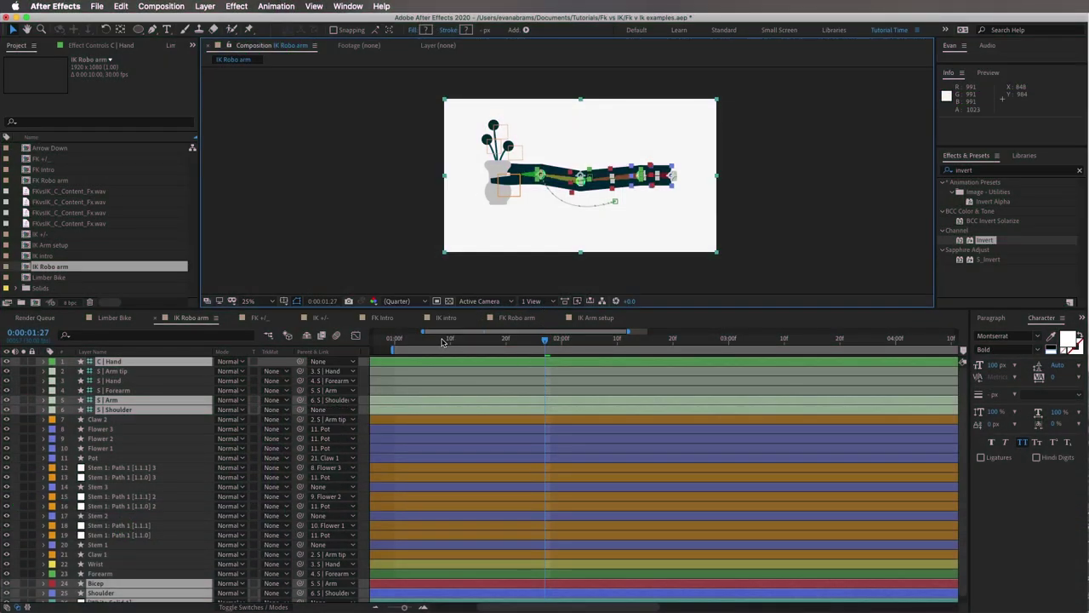
- In the IK Robo arm composition, examine the arm pose and the Forearm, Shoulder and C | Hand layers
left_click(408, 347)
left_click(720, 244)
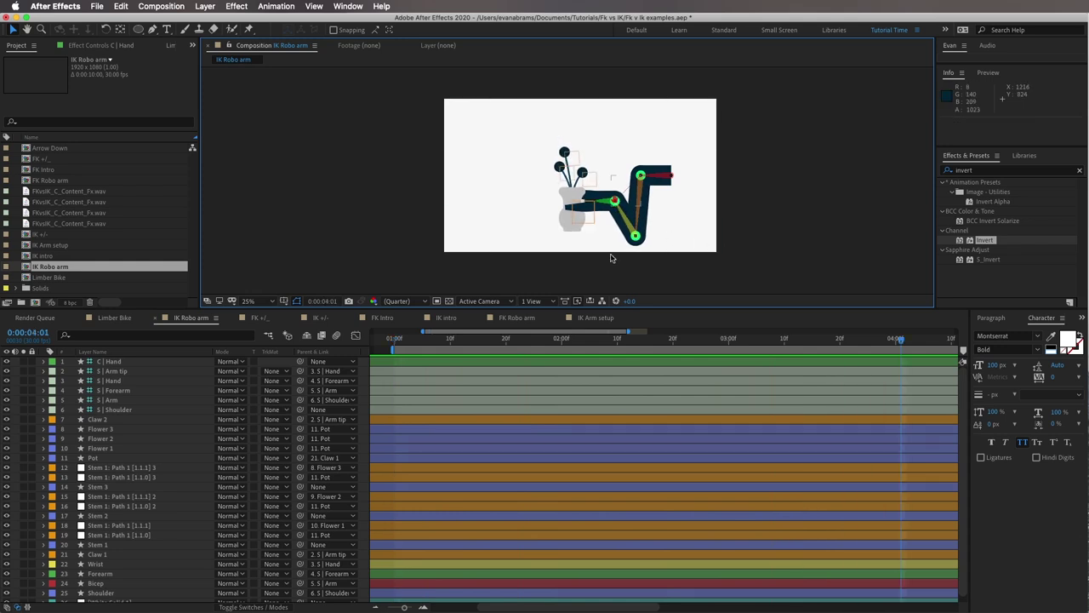
left_click(112, 574)
left_click(110, 592)
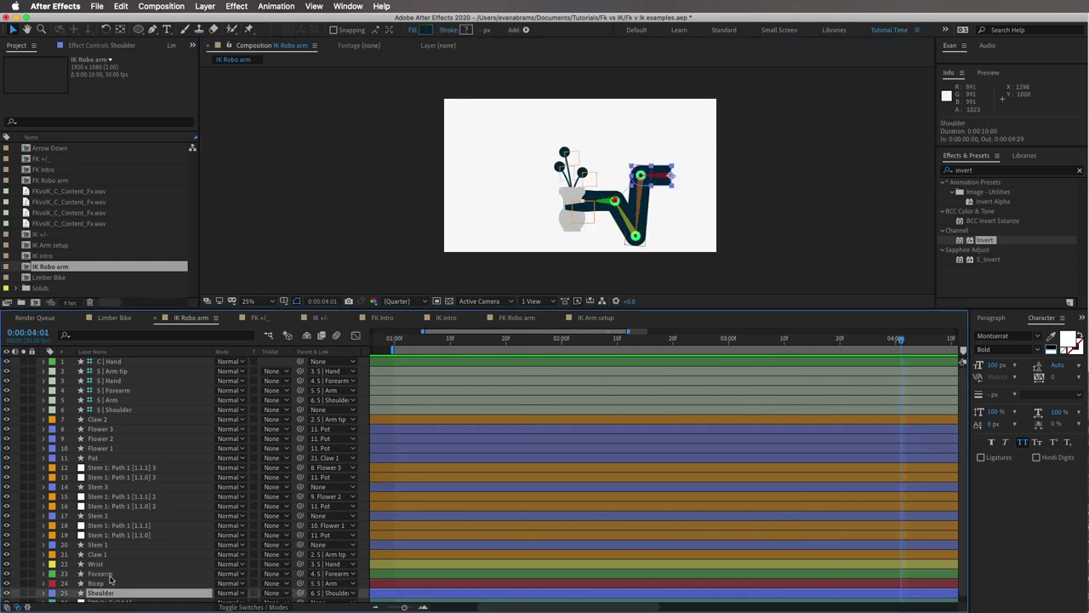
left_click(110, 361)
scroll(614, 201, "up", 2)
scroll(136, 555, "down", 1)
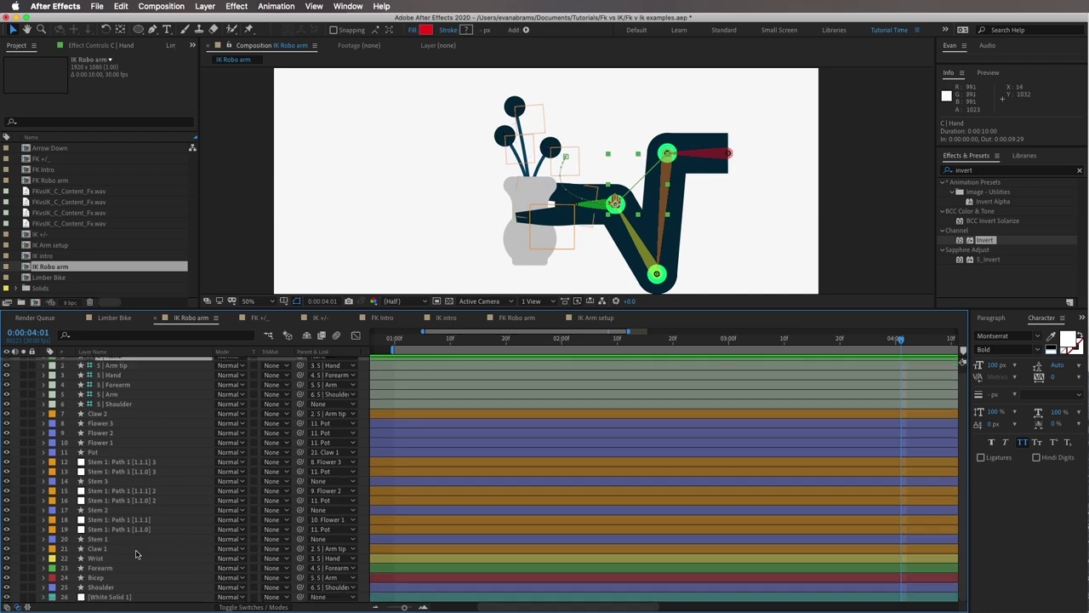
- Reveal the rotation keyframes of the Flower 3, Flower 2, Flower 1 and Pot layers and preview the animation
left_click_drag(113, 423, 114, 453)
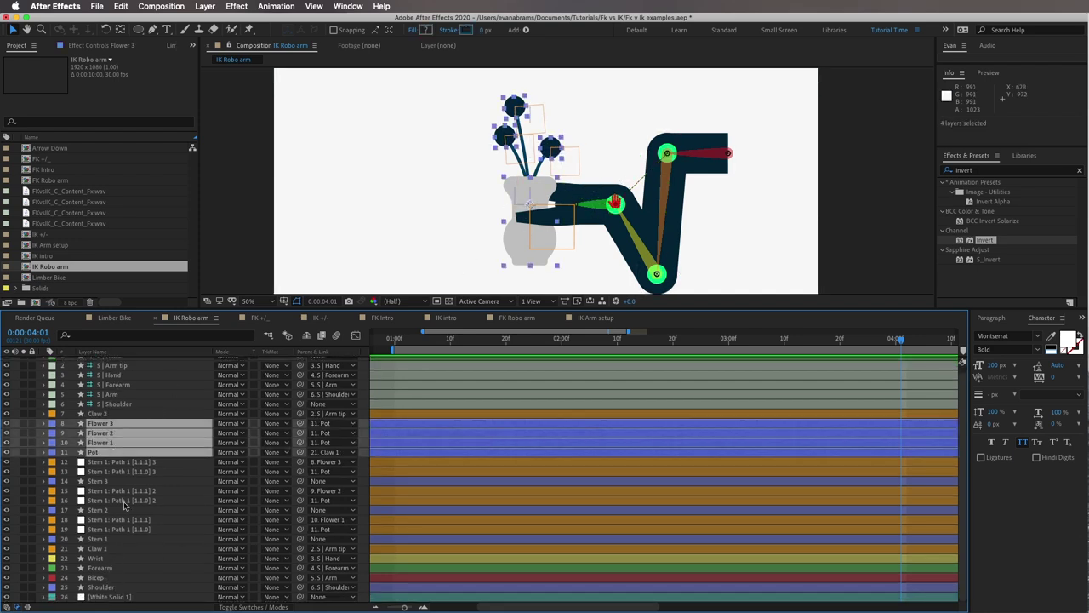
key("r")
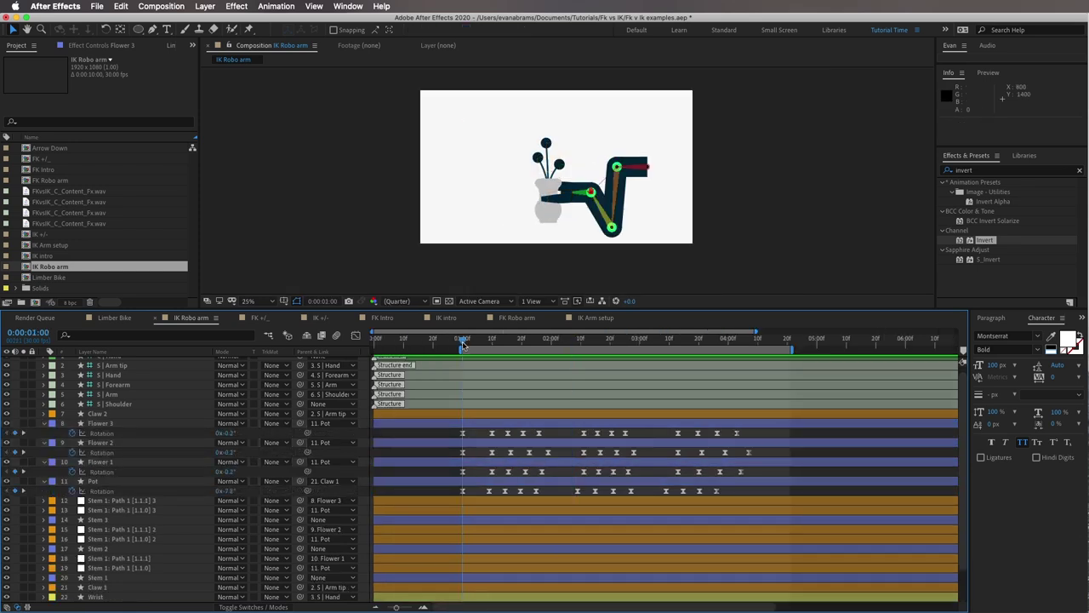
key("space")
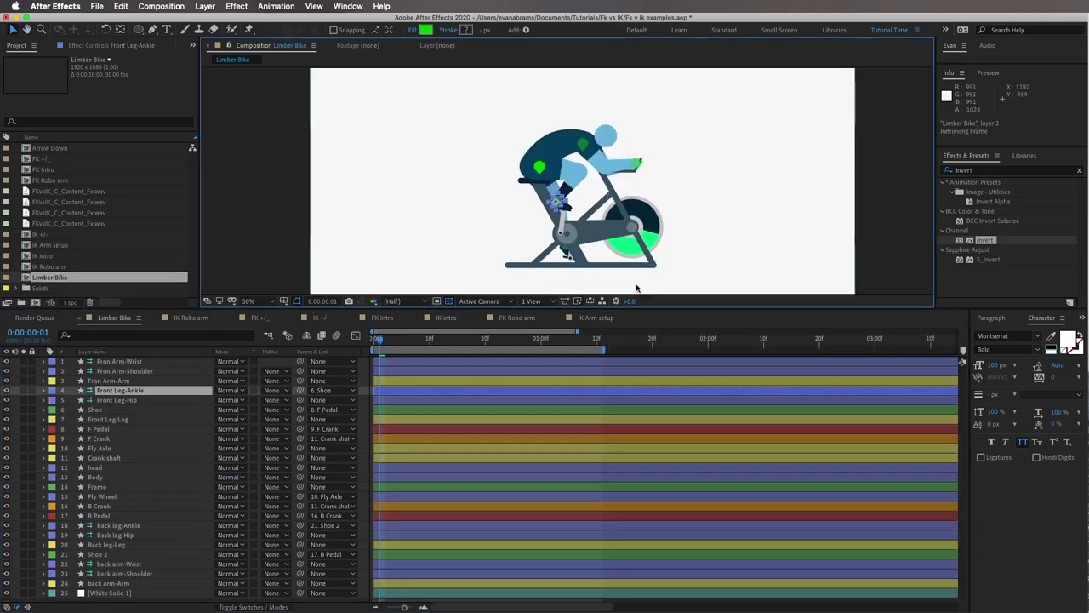
key("period")
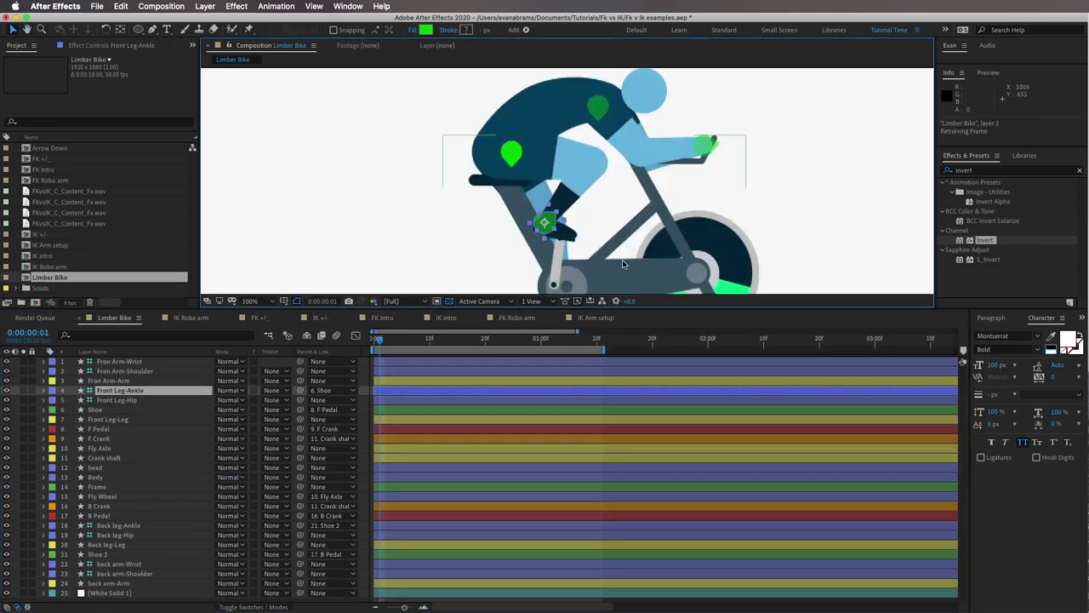
- Enlarge the viewer for the Limber Bike composition and preview the cyclist animation
left_click_drag(621, 308, 608, 434)
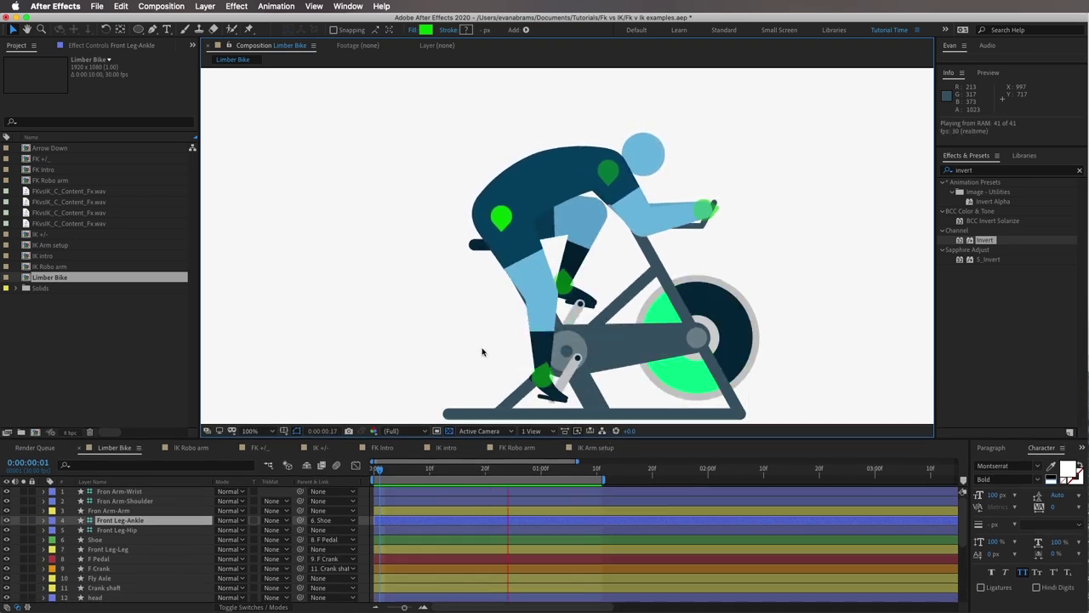
key("space")
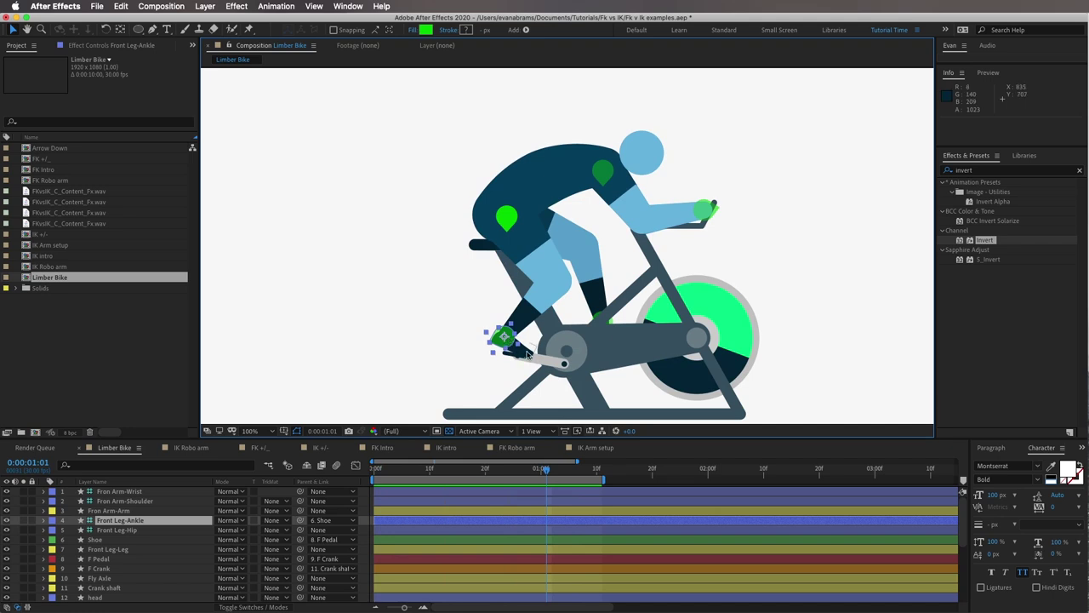
- Follow the Shoe layer's parent chain, revealing the rotation properties of F Pedal, F Crank, Fly Axle and Crank shaft
left_click(95, 540)
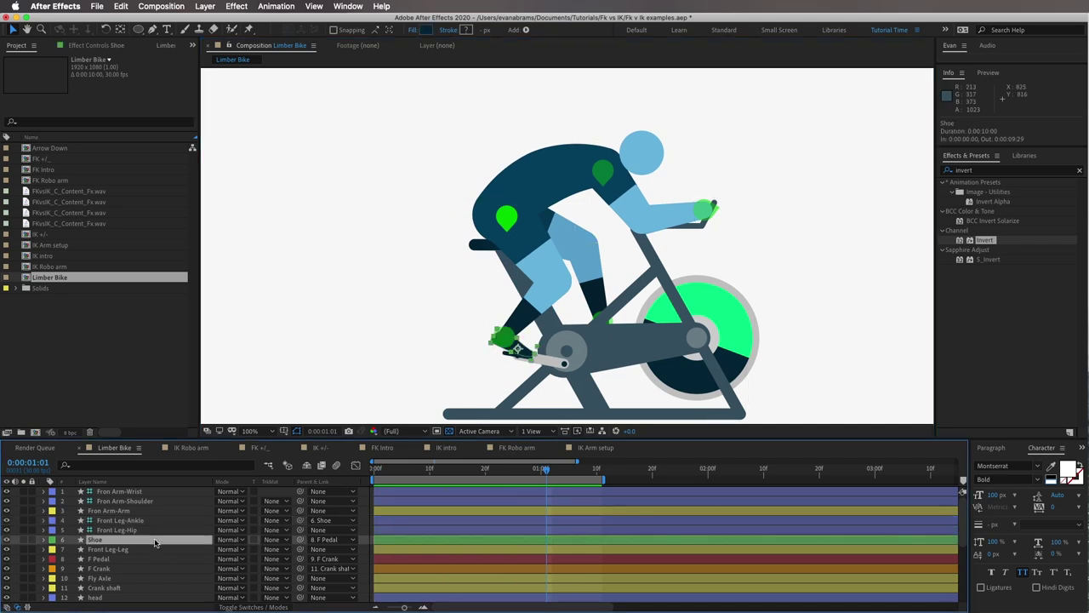
scroll(179, 542, "down", 2)
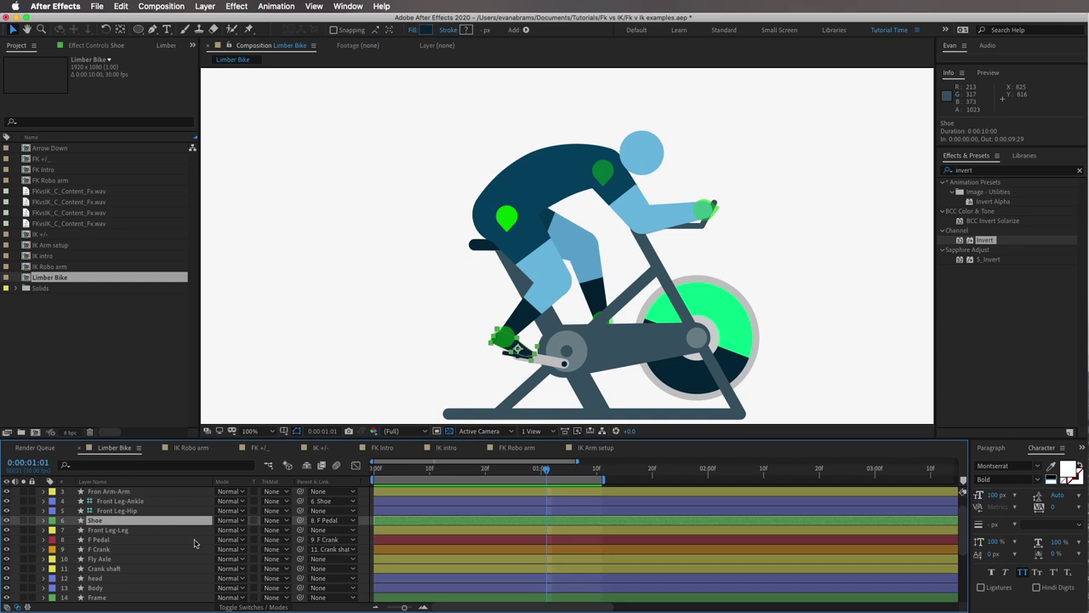
left_click(388, 542)
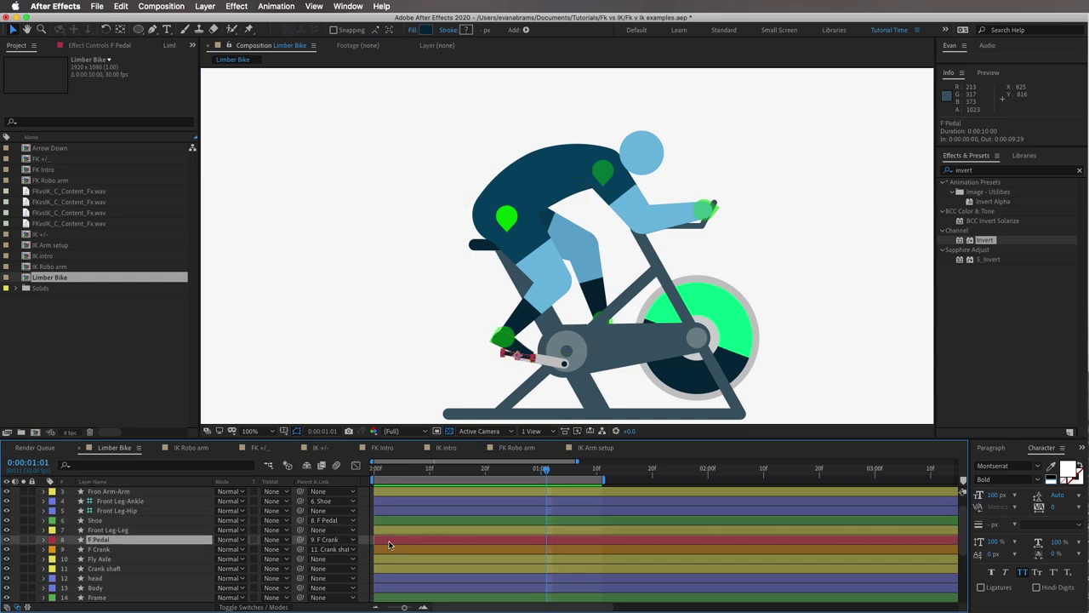
key("r")
left_click(128, 559)
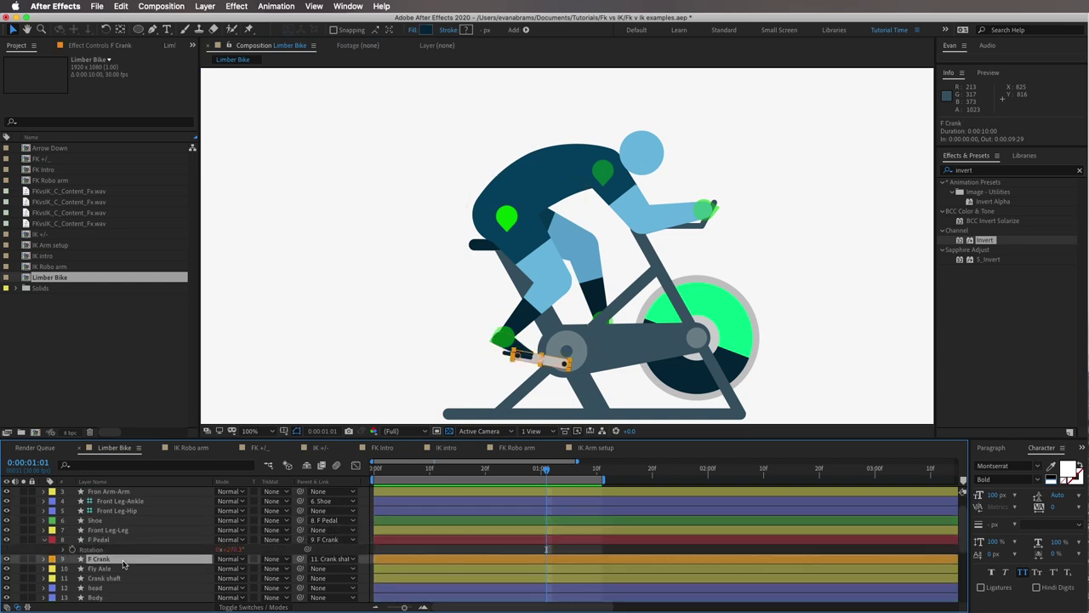
key("r")
left_click(121, 580)
key("r")
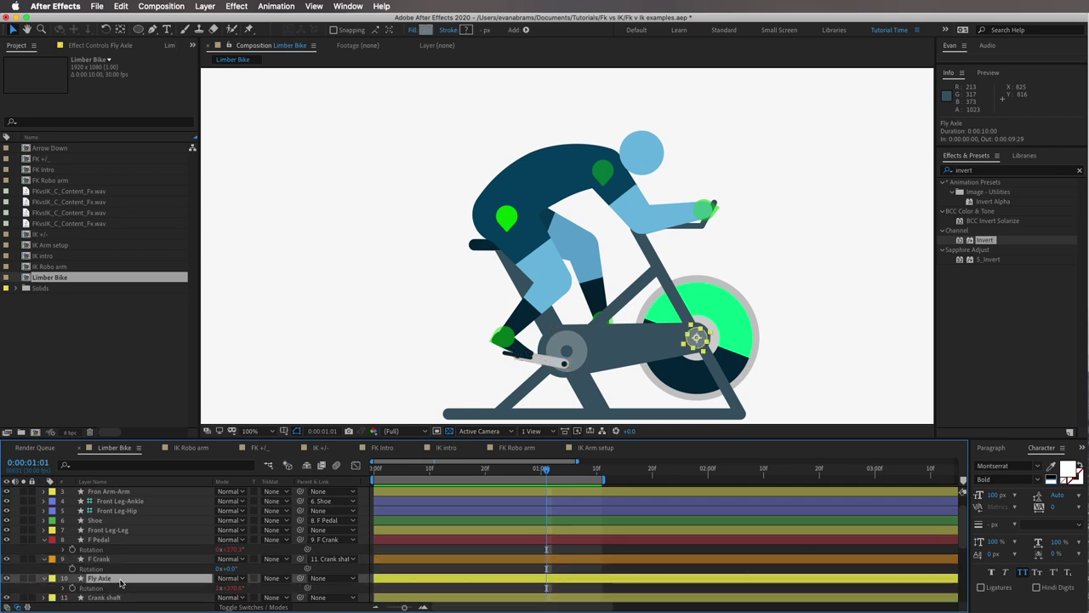
scroll(125, 578, "down", 2)
left_click(126, 569)
key("r")
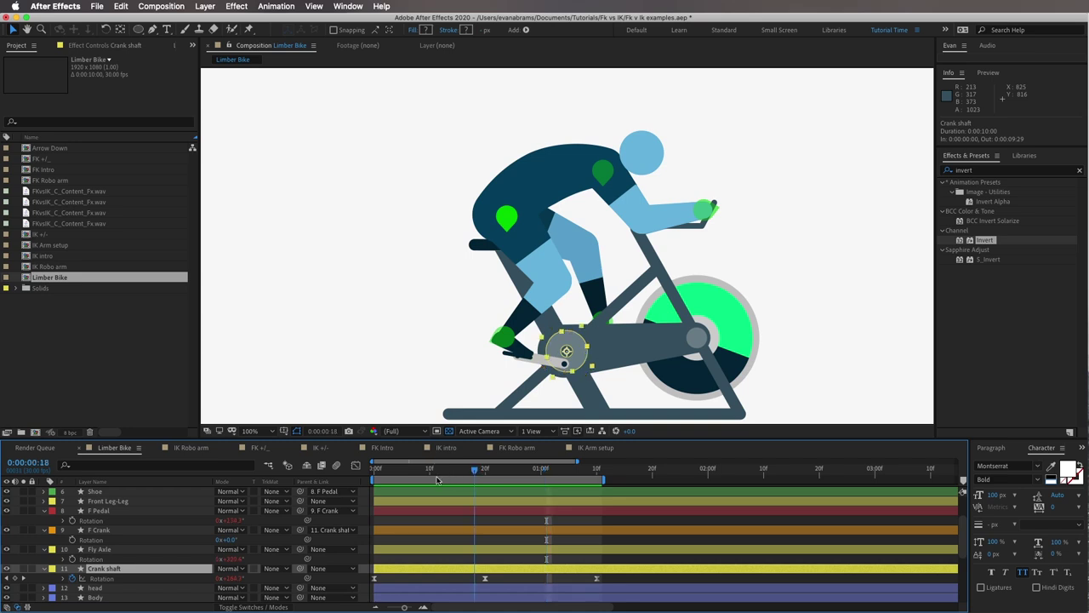
- Preview the pedalling animation from the first frame to see the Crank shaft's rotation keyframes at work
key("space")
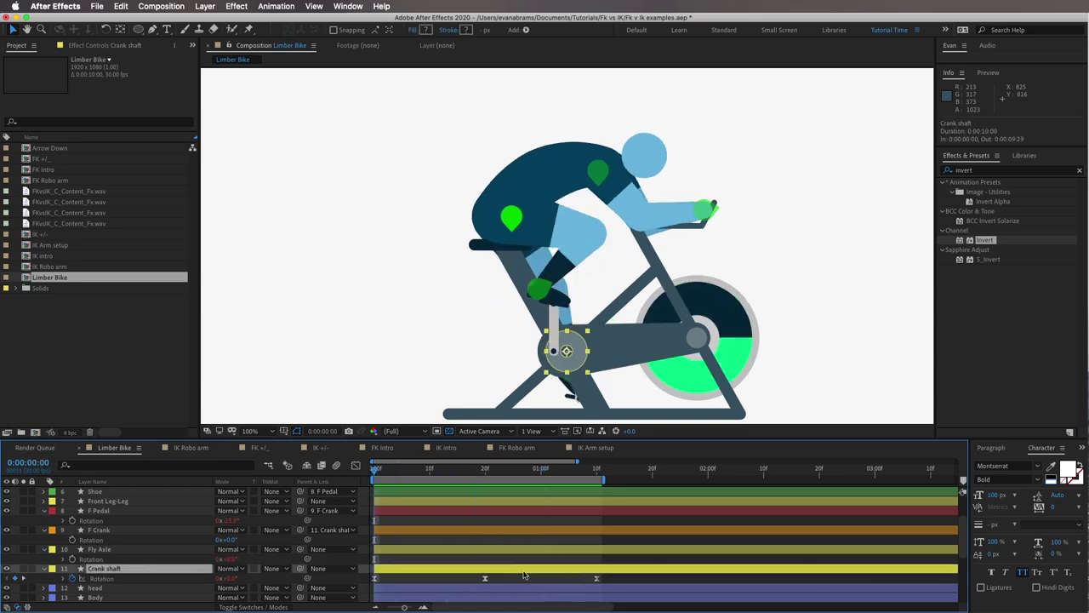
key("space")
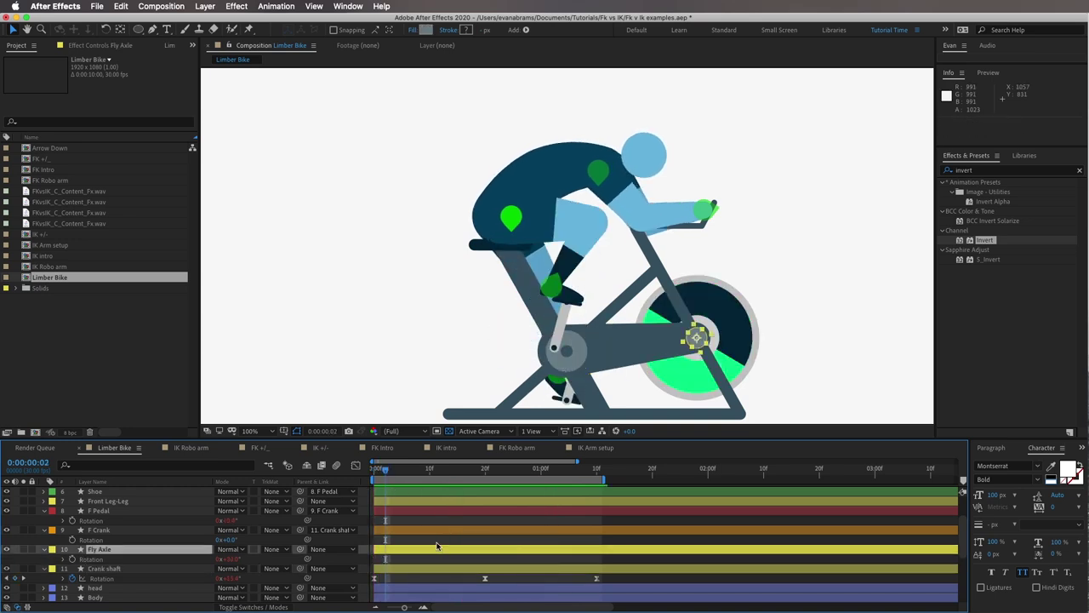
left_click(436, 544)
- Solo the Front Leg-Ankle, Front Leg-Hip and Front Leg-Leg layers to isolate the cyclist's front leg
left_click(576, 232)
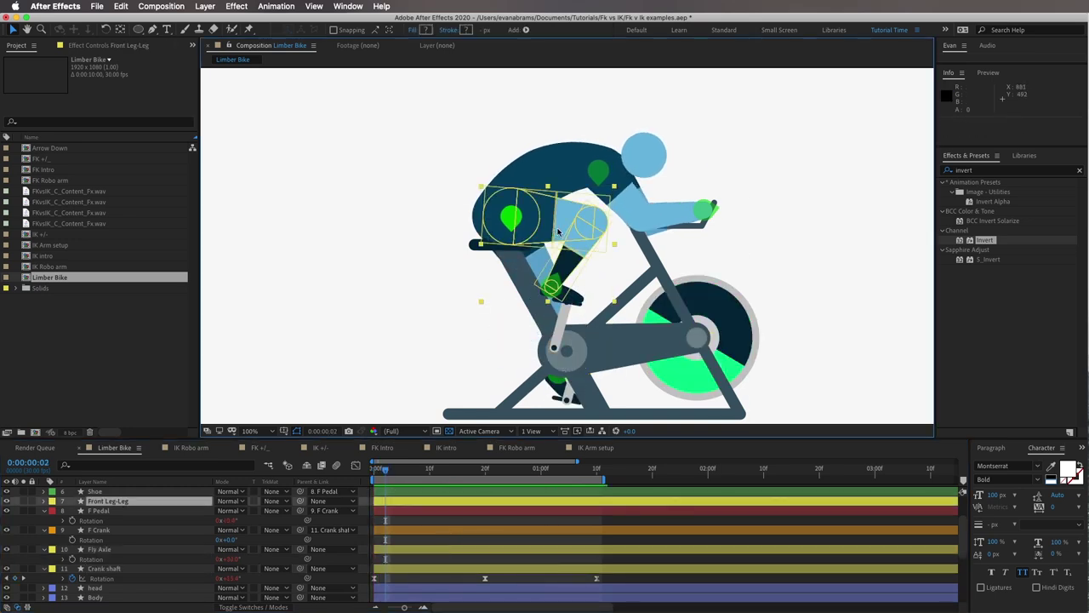
scroll(90, 532, "up", 5)
left_click(115, 520)
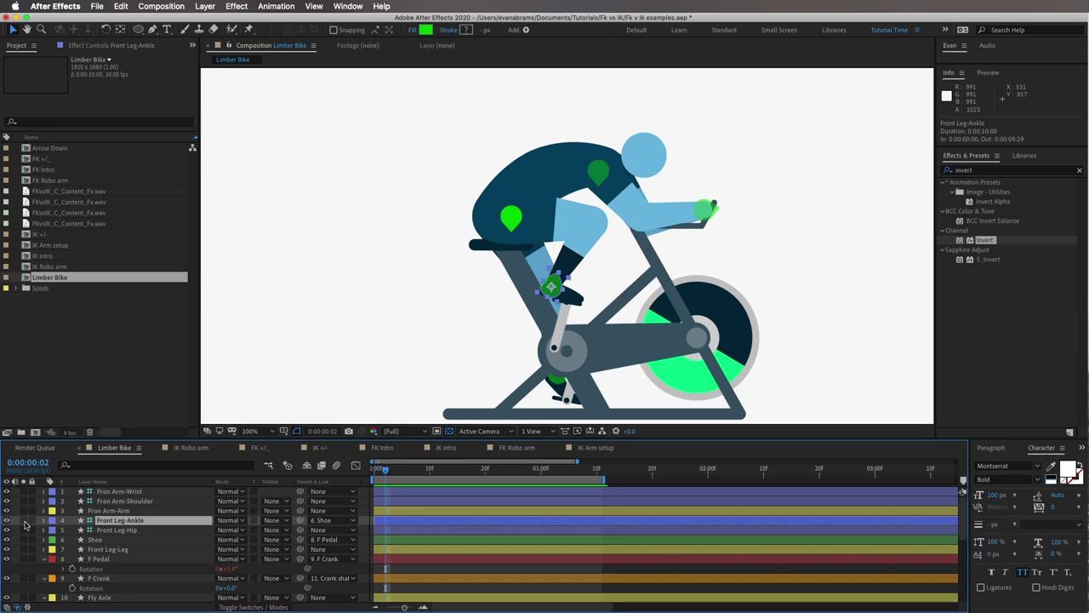
left_click_drag(24, 520, 24, 530)
left_click(24, 549)
- Try Front Leg-Ankle's Limber FK at 100% with Upper FK Rotation 181° and Lower -25°, return FK to 0%, and unsolo the leg layers
left_click(96, 47)
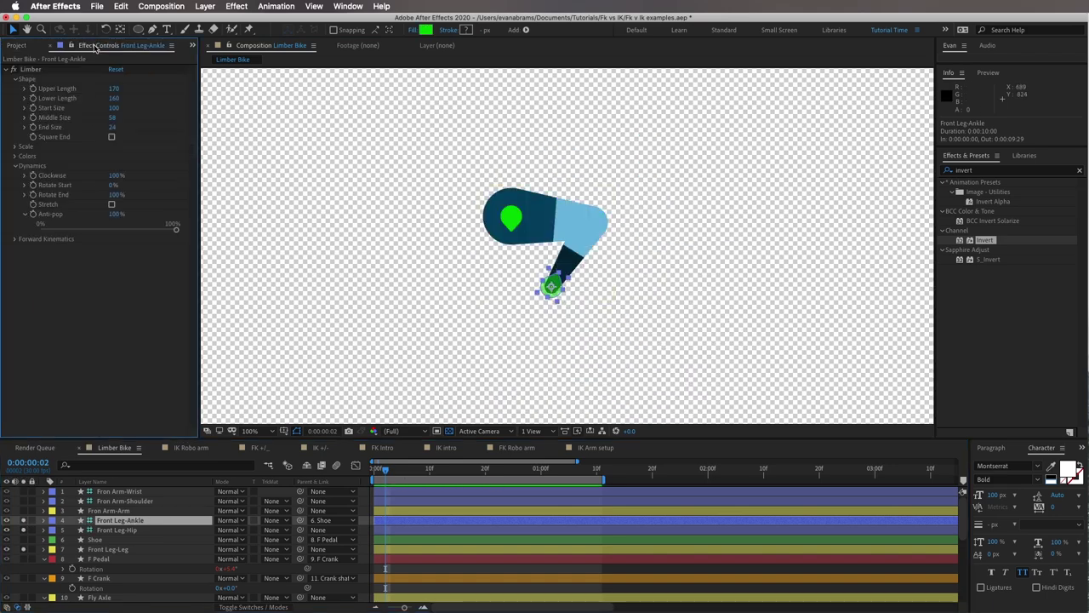
left_click_drag(112, 251, 282, 246)
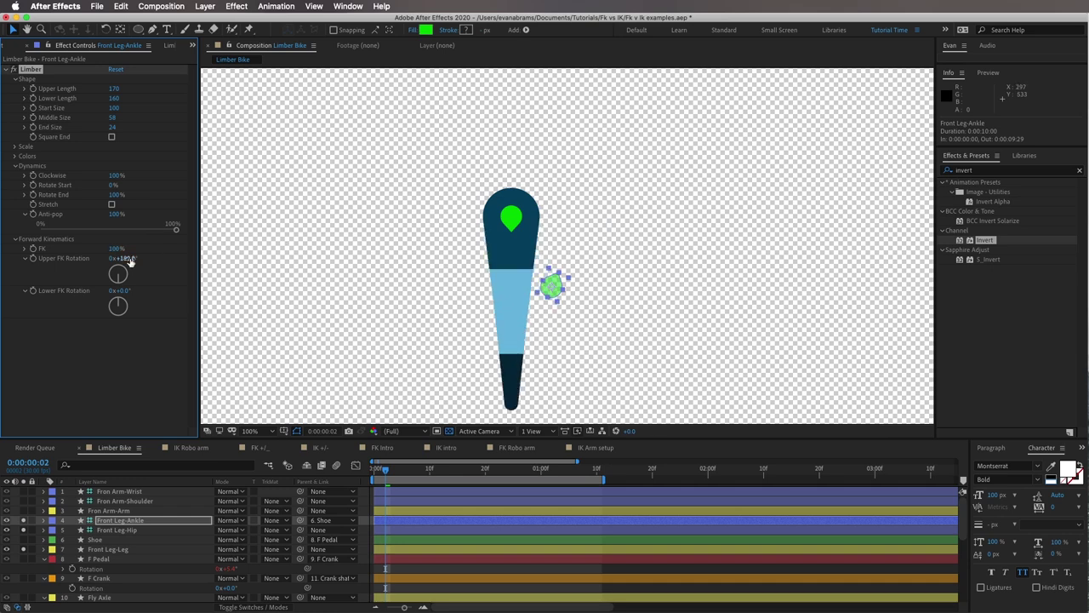
left_click_drag(129, 263, 26, 253)
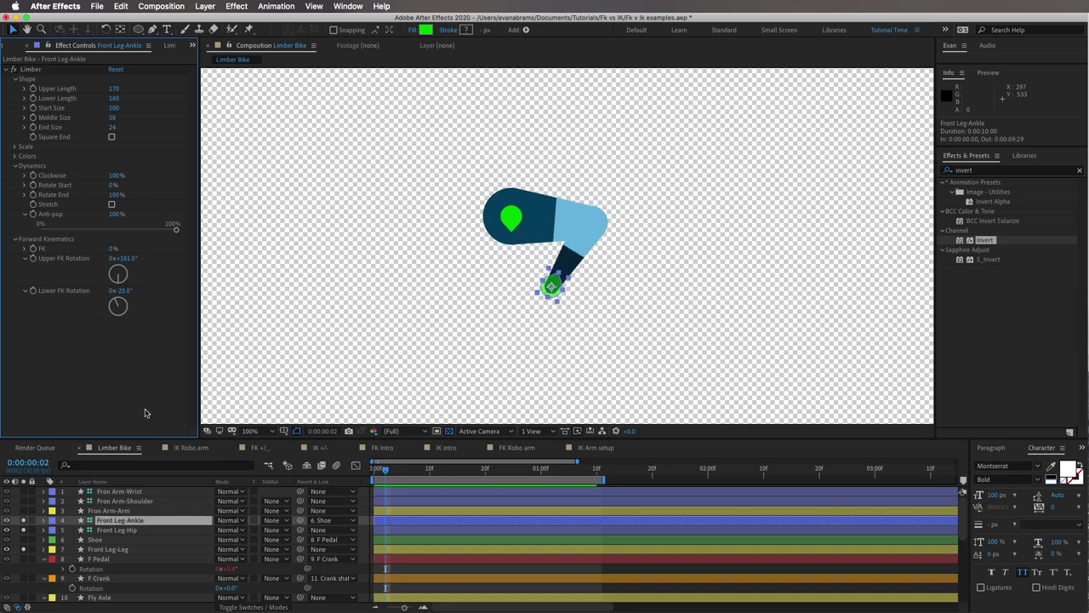
left_click(24, 520)
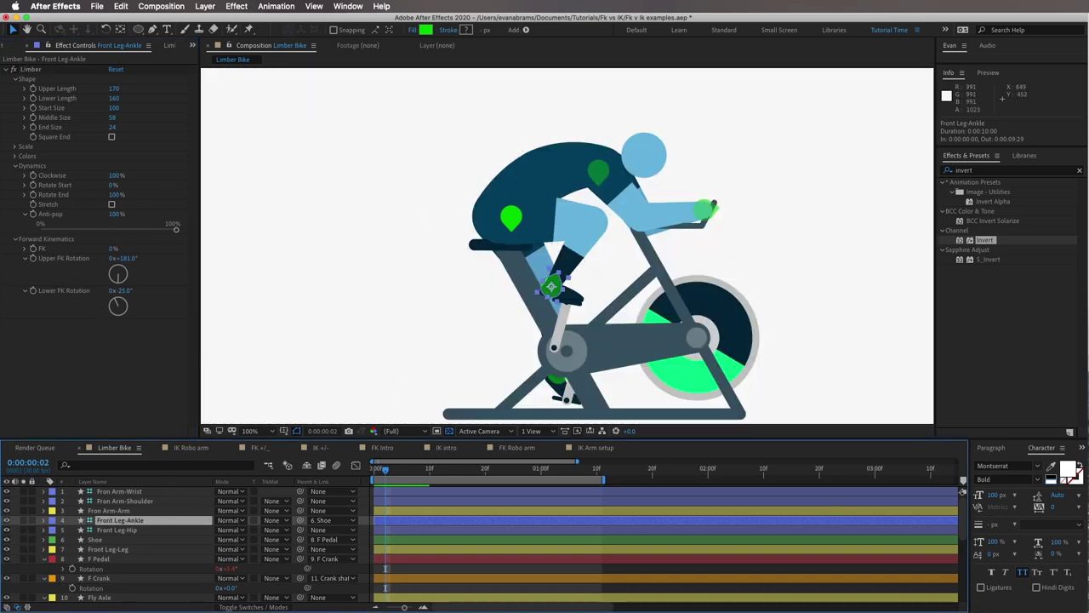